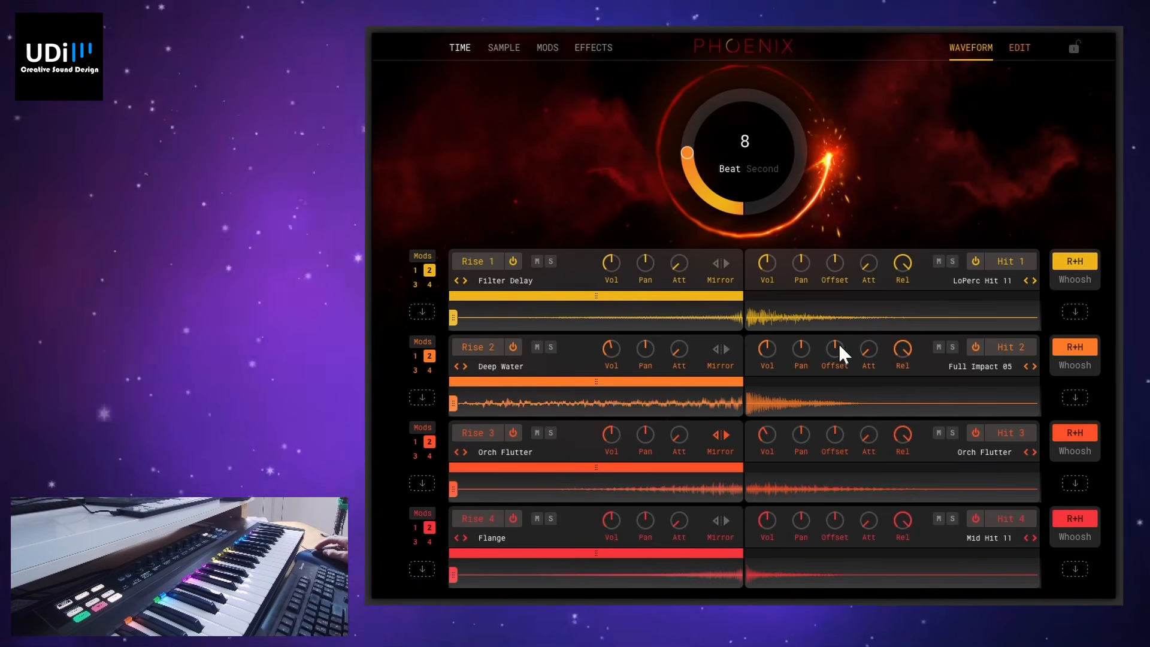
# Switch the first layer to Whoosh and back to R+H, and set the rise time to 4 beats
pyautogui.click(1071, 278)
pyautogui.click(1079, 259)
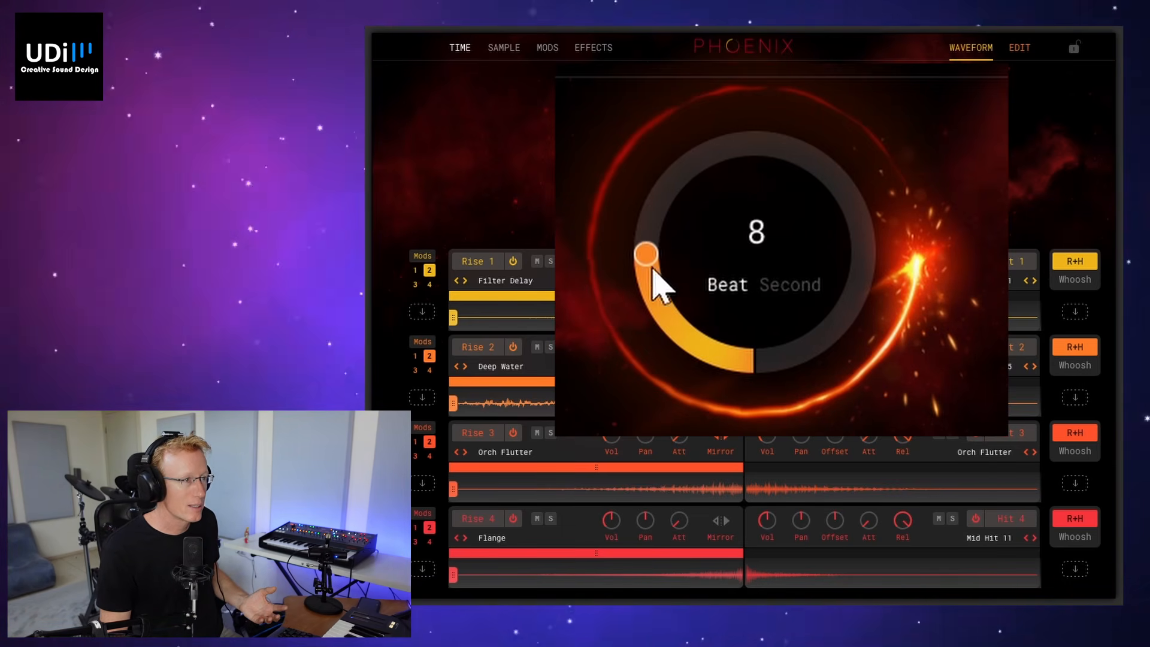
pyautogui.moveTo(646, 255); pyautogui.dragTo(676, 338)
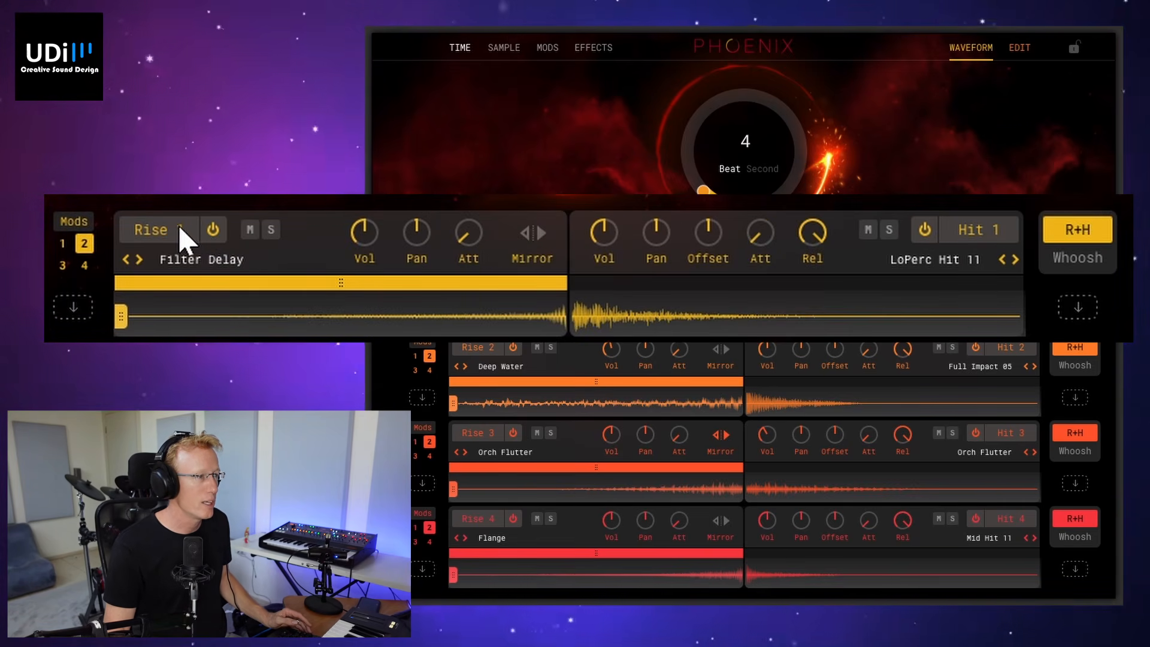
# Turn Rise 1 off and back on, and raise the attack of both Rise 1 and Hit 1
pyautogui.click(211, 230)
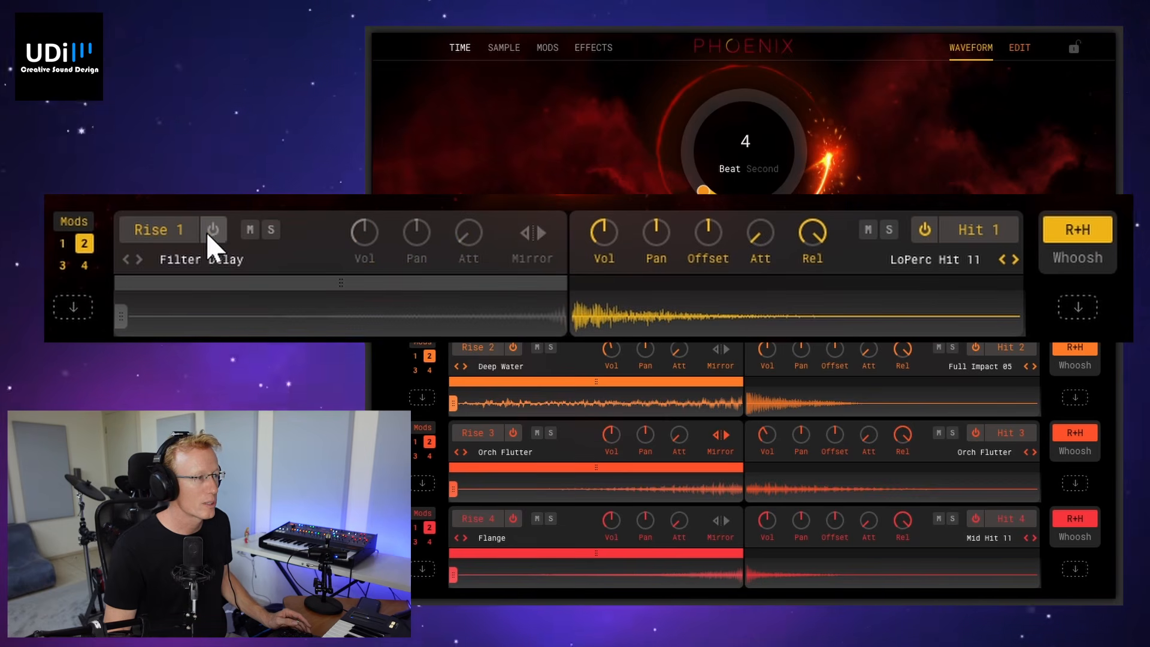
pyautogui.click(212, 228)
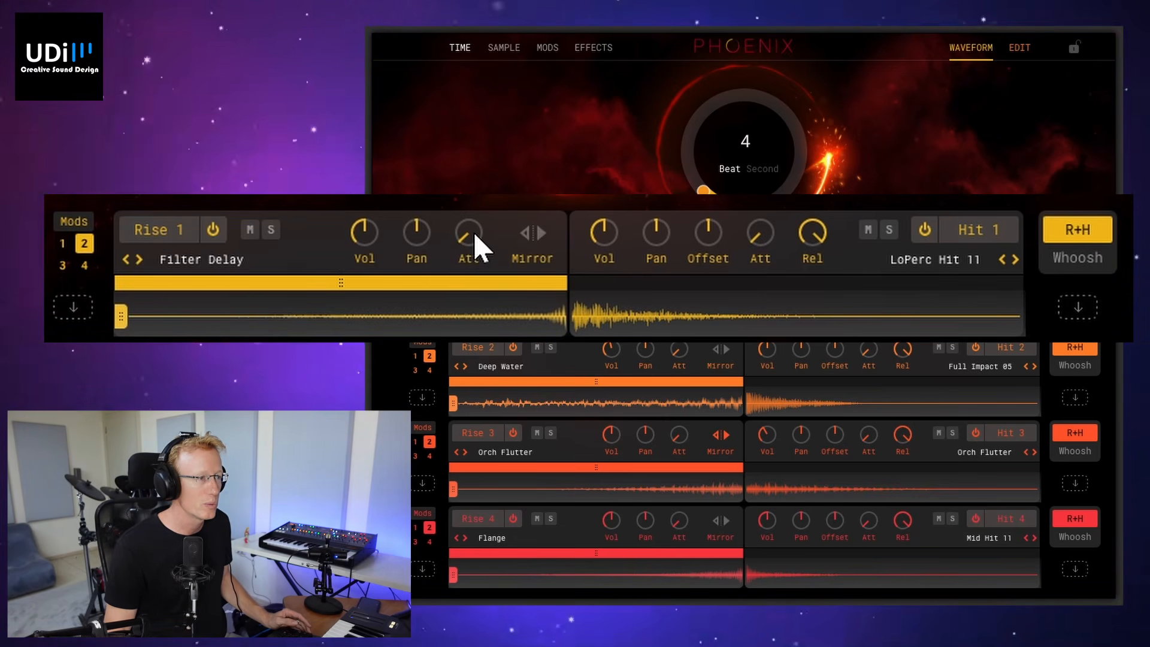
pyautogui.moveTo(471, 229); pyautogui.dragTo(446, 225)
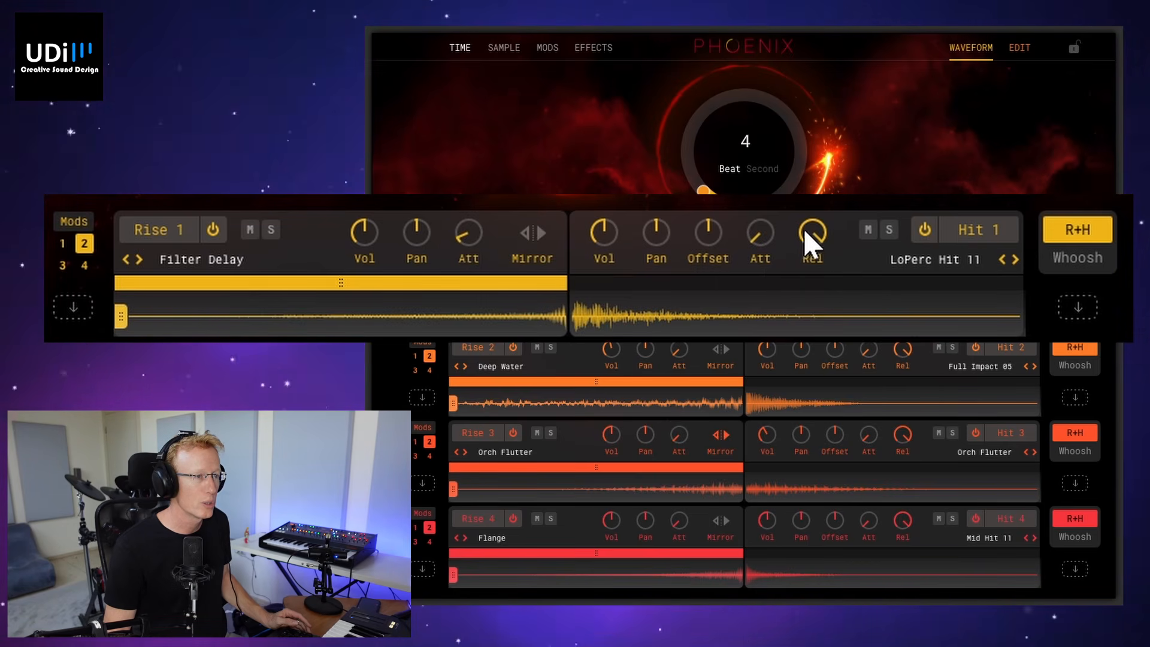
pyautogui.moveTo(771, 231); pyautogui.dragTo(773, 168)
pyautogui.moveTo(806, 235); pyautogui.dragTo(803, 192)
pyautogui.moveTo(767, 228); pyautogui.dragTo(746, 289)
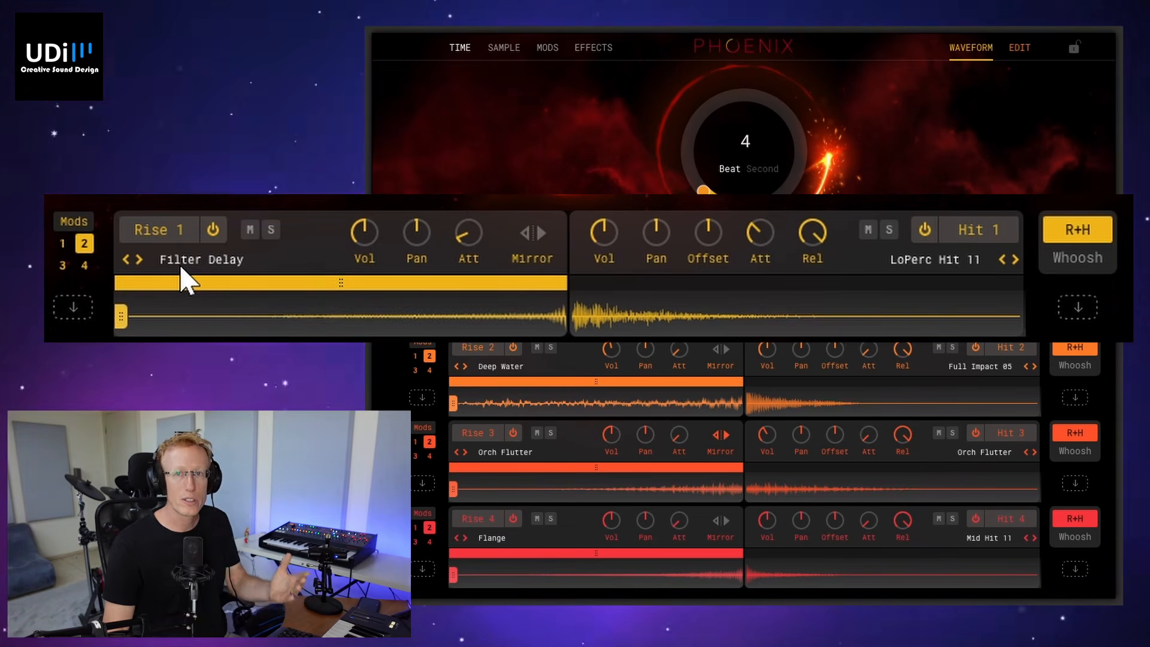
# Step the Rise 1 sample forward to Flanged Air and mirror it into Hit 1
pyautogui.click(140, 260)
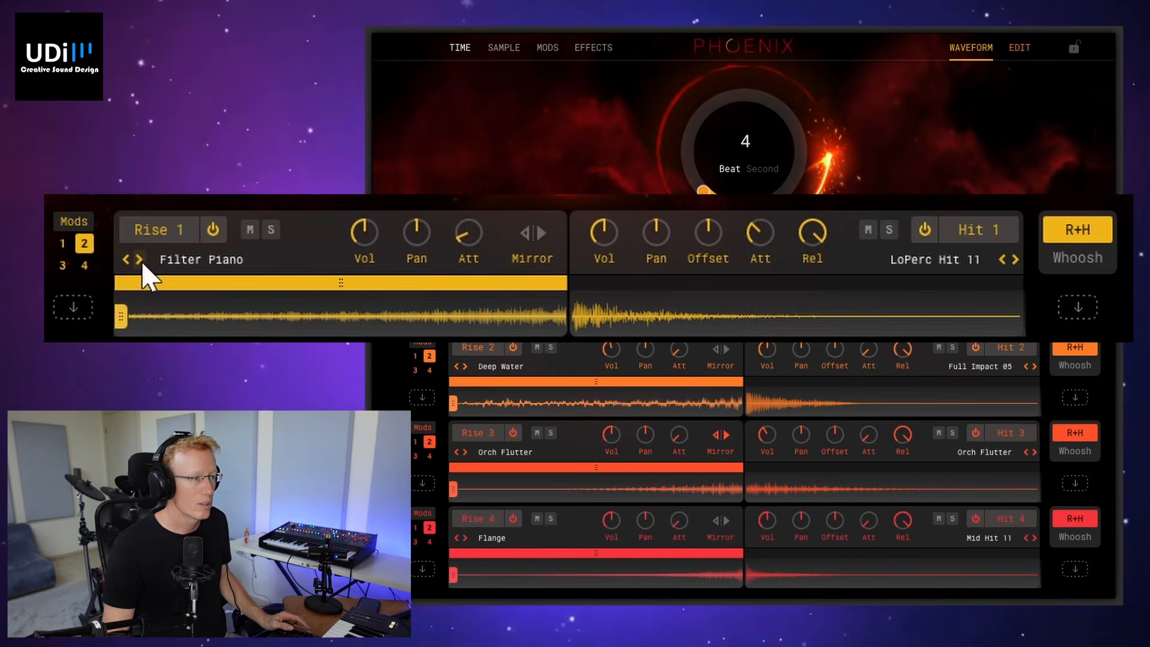
pyautogui.click(141, 263)
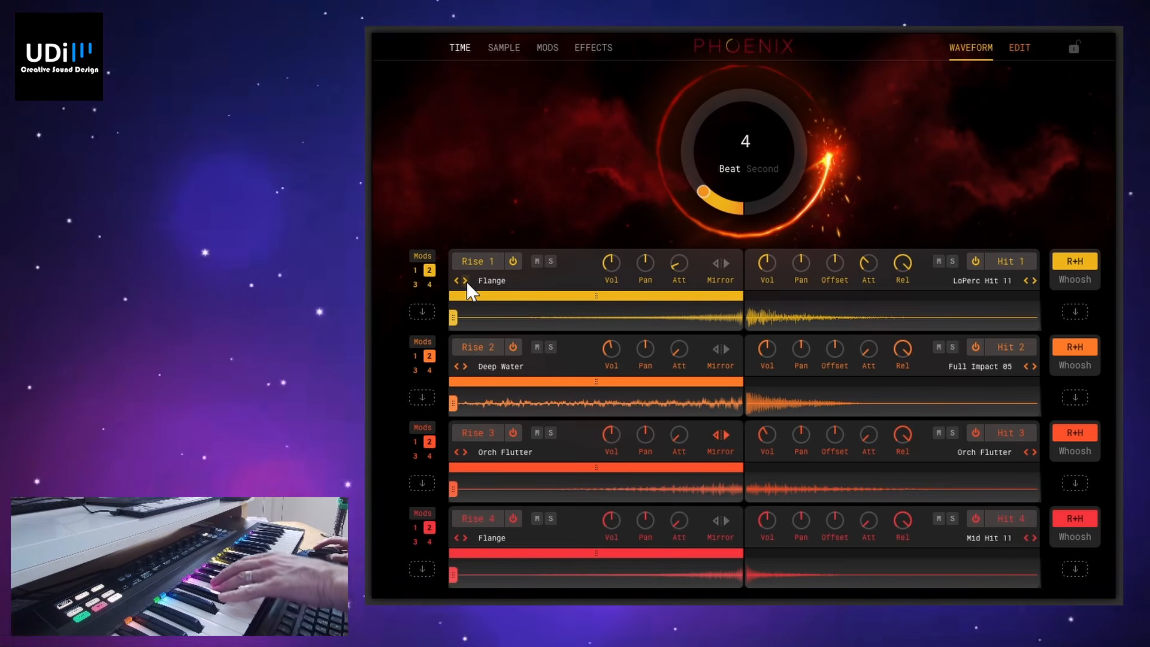
pyautogui.click(465, 282)
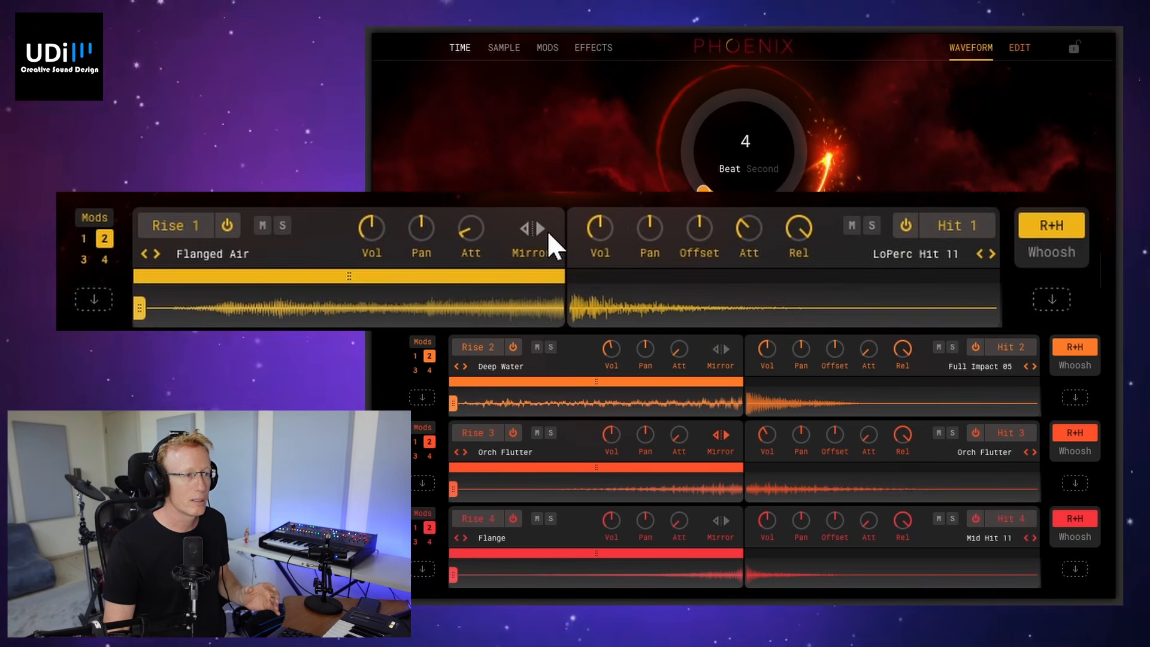
pyautogui.click(530, 231)
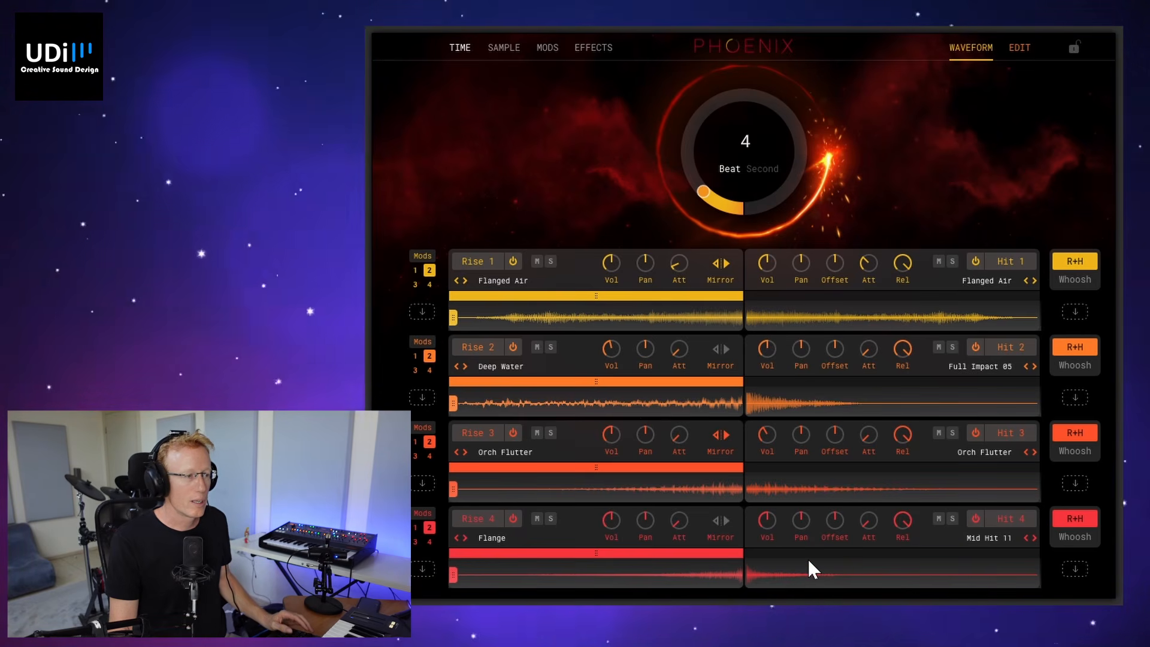
# Switch the fourth layer to Whoosh and trim its region to run from the timeline's start to just past the centre line
pyautogui.click(1074, 535)
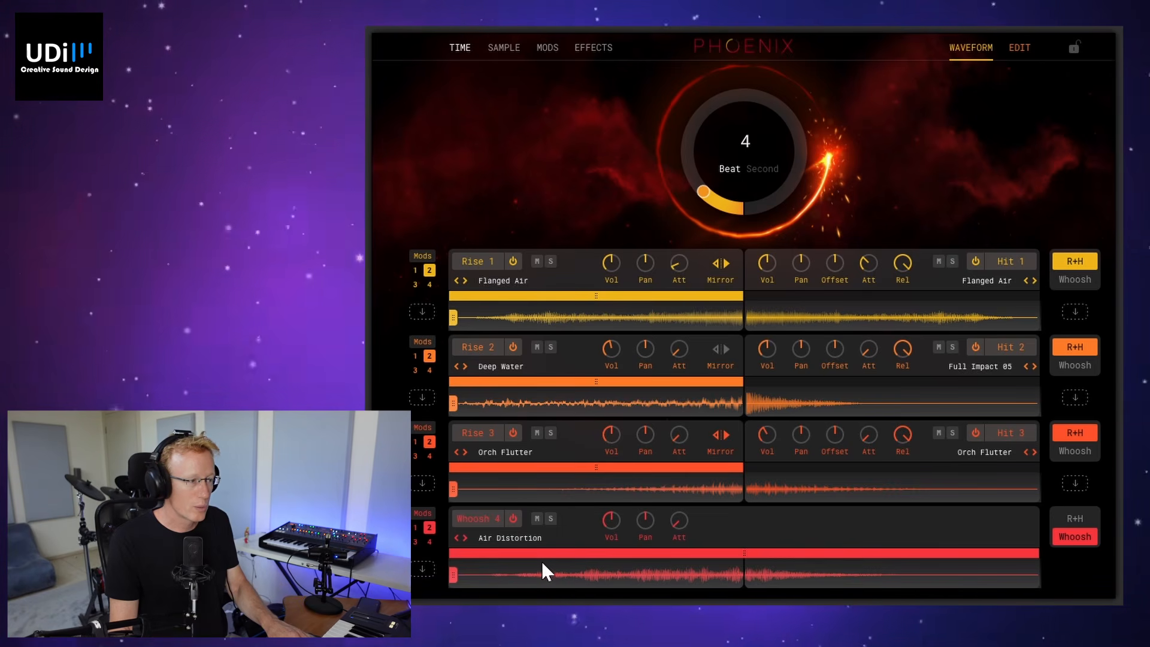
pyautogui.moveTo(452, 575); pyautogui.dragTo(618, 573)
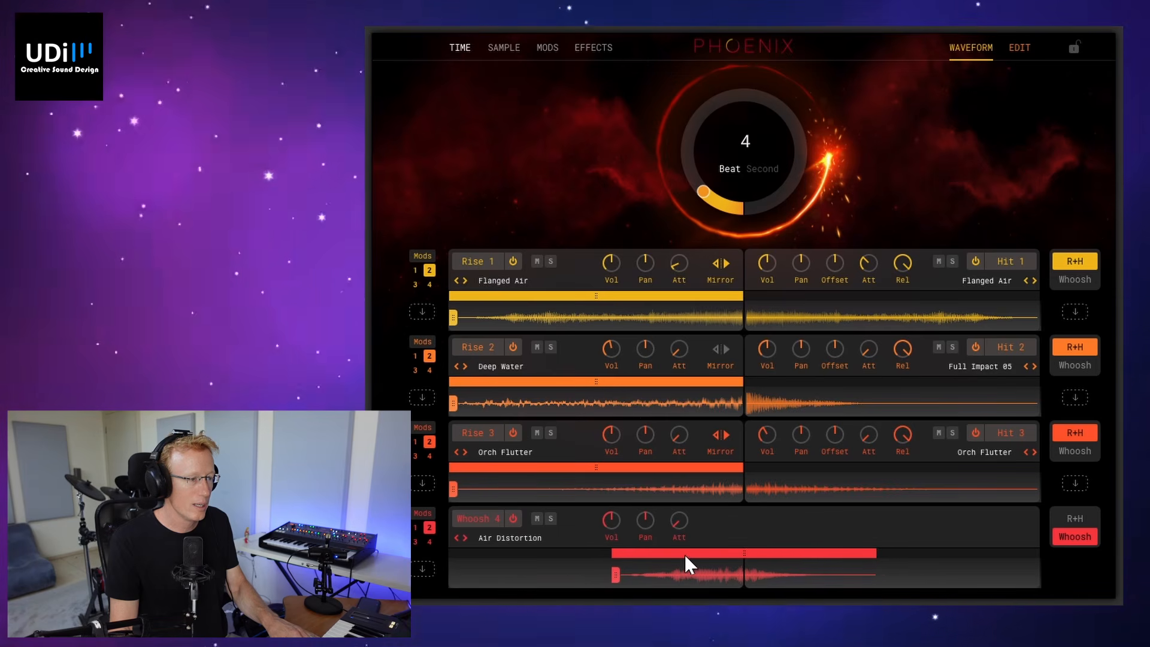
pyautogui.moveTo(748, 554); pyautogui.dragTo(579, 555)
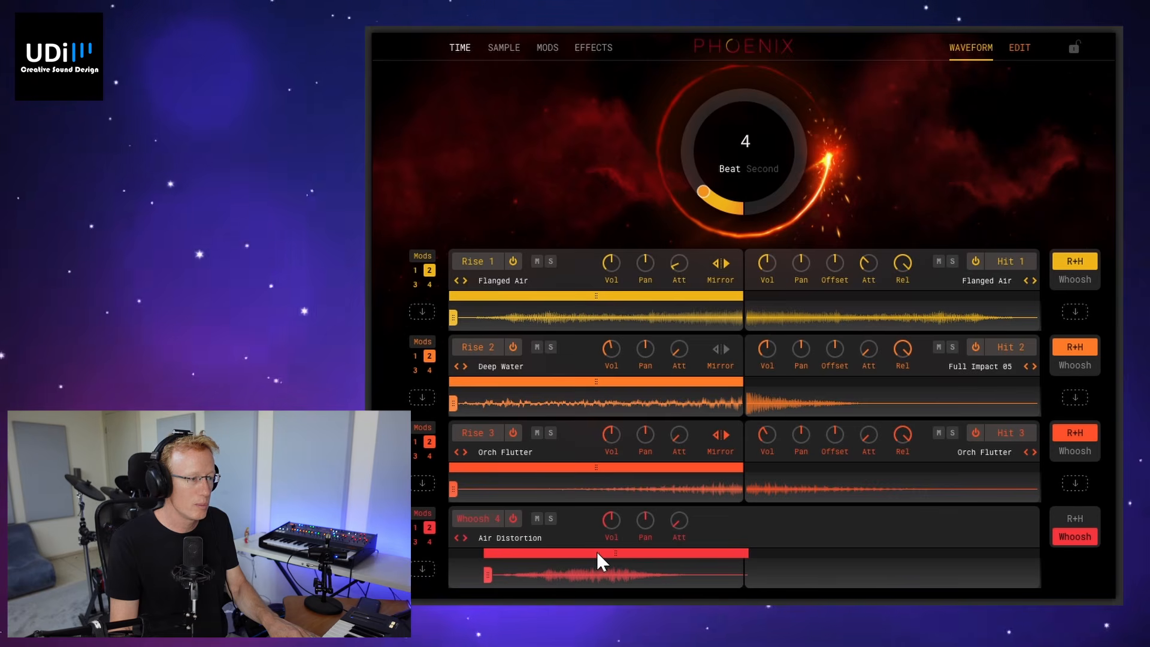
pyautogui.moveTo(481, 575); pyautogui.dragTo(426, 576)
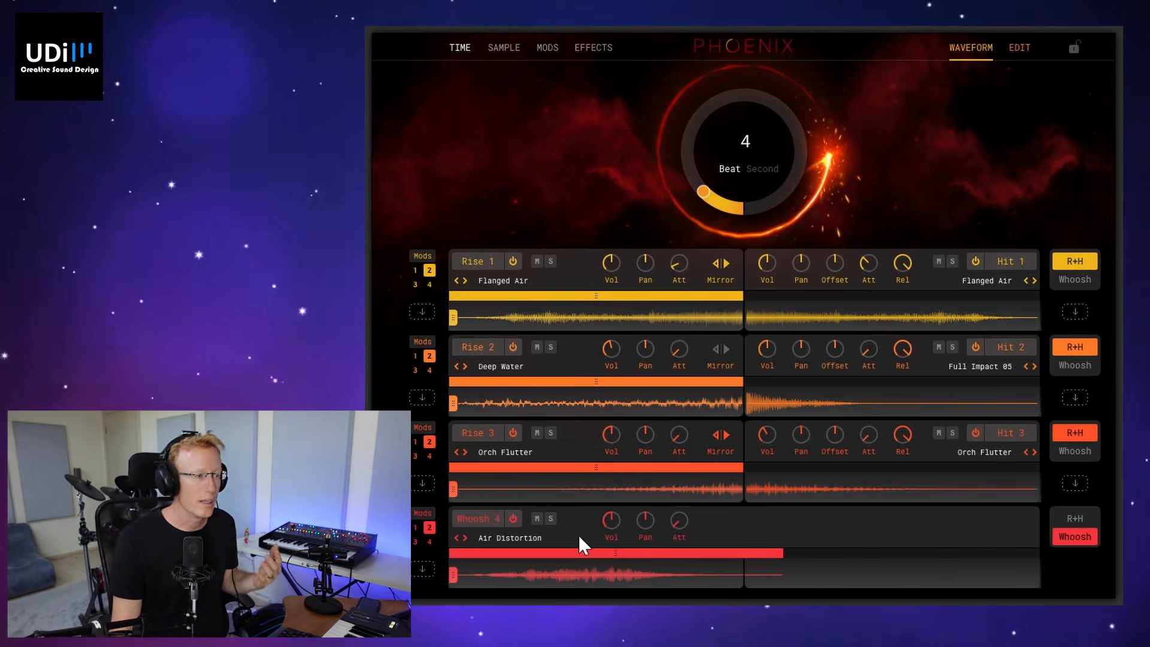
# Step Whoosh 4 to Air Rise Fall, replace it with the user sample WCP_ElectricPerc_12, and move its region to start at the centre line
pyautogui.click(466, 538)
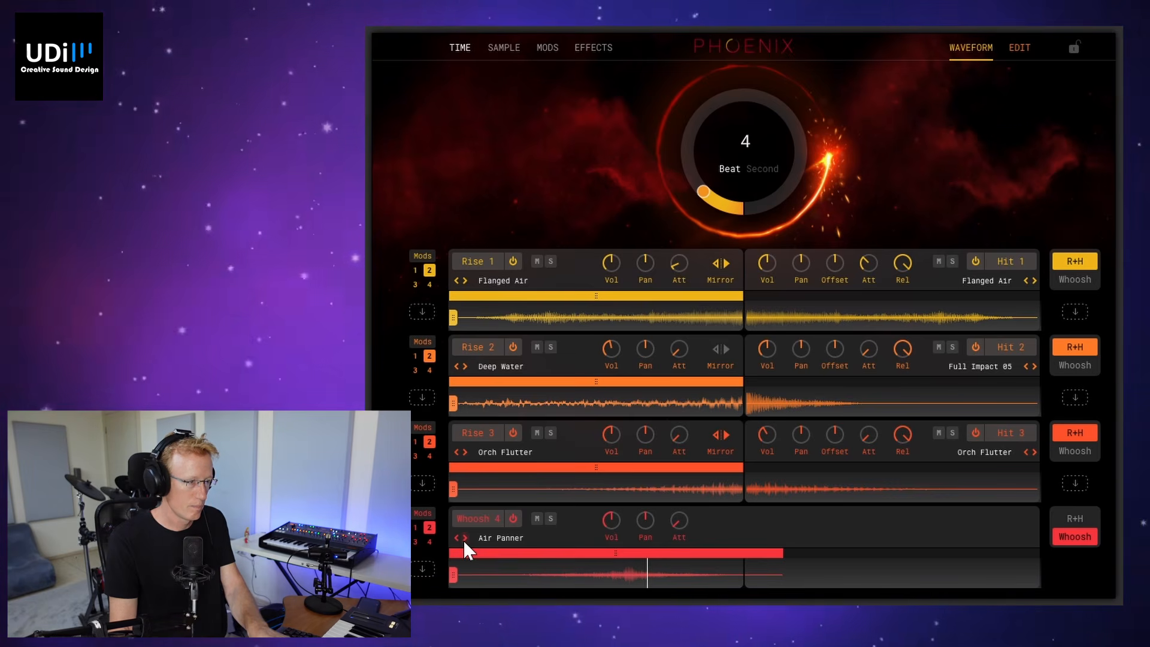
pyautogui.click(465, 539)
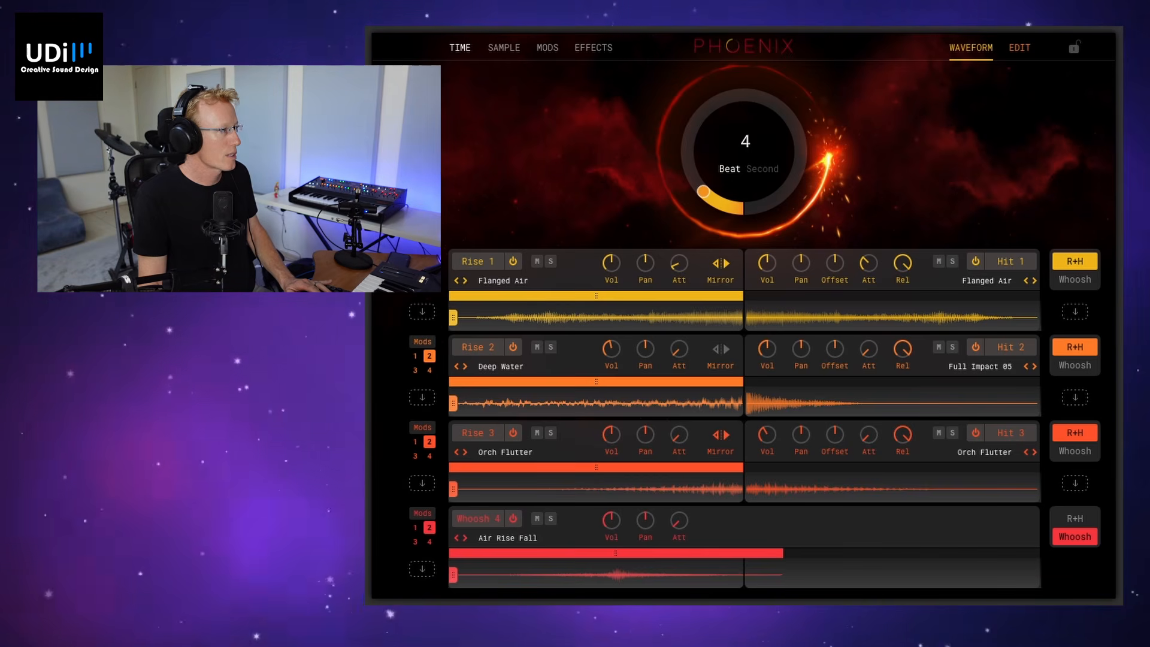
pyautogui.click(425, 570)
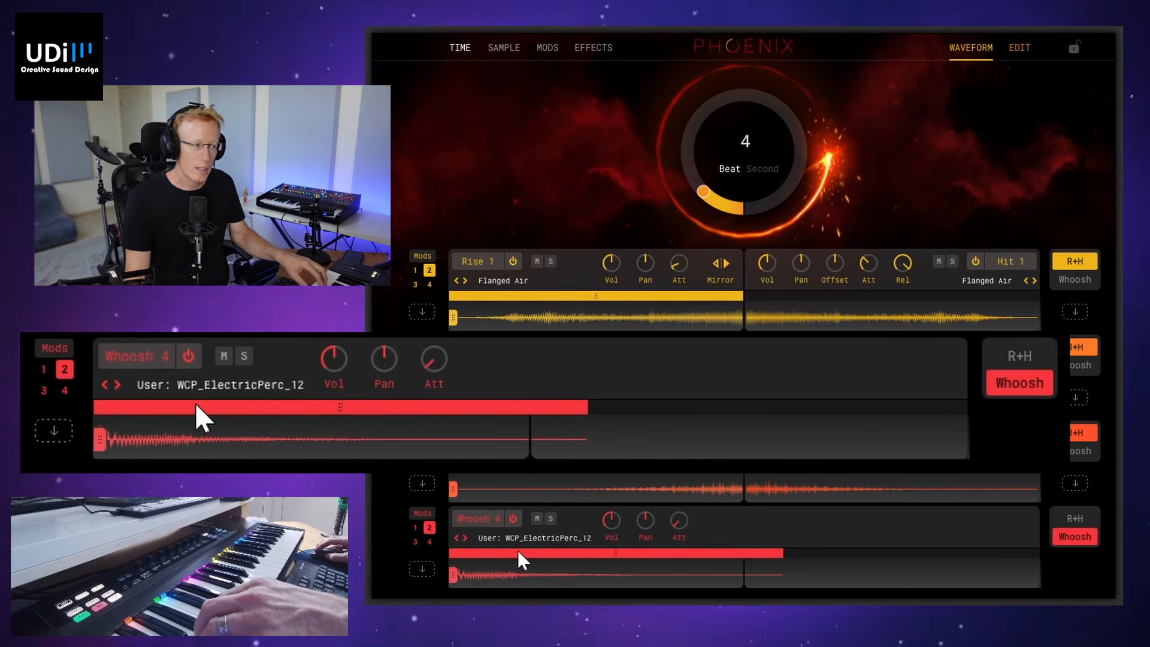
pyautogui.moveTo(612, 552); pyautogui.dragTo(630, 574)
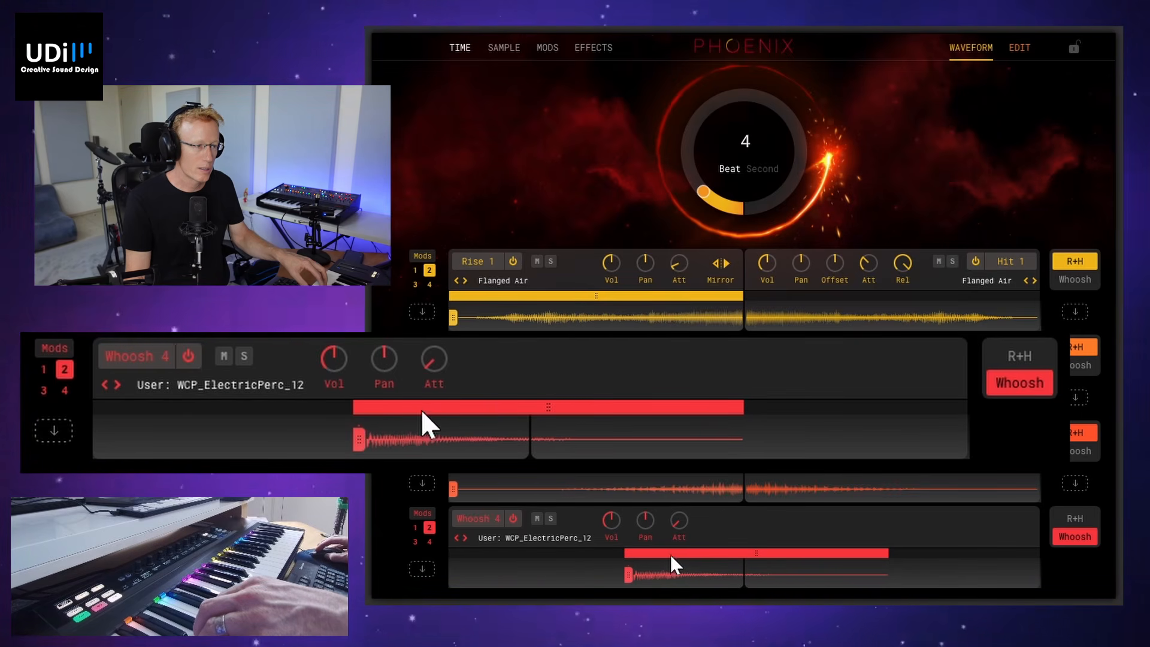
pyautogui.moveTo(760, 552); pyautogui.dragTo(880, 568)
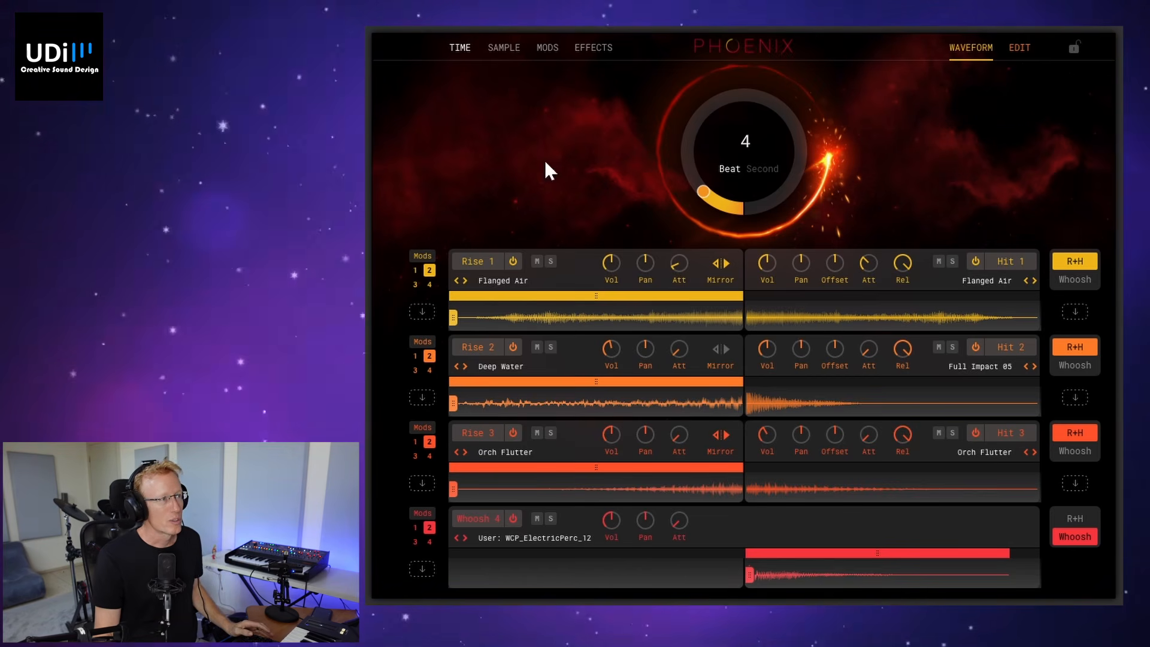
# Look through the sample tags and sample lists offered for Hit 1, Rise 2 and Hit 2
pyautogui.click(502, 51)
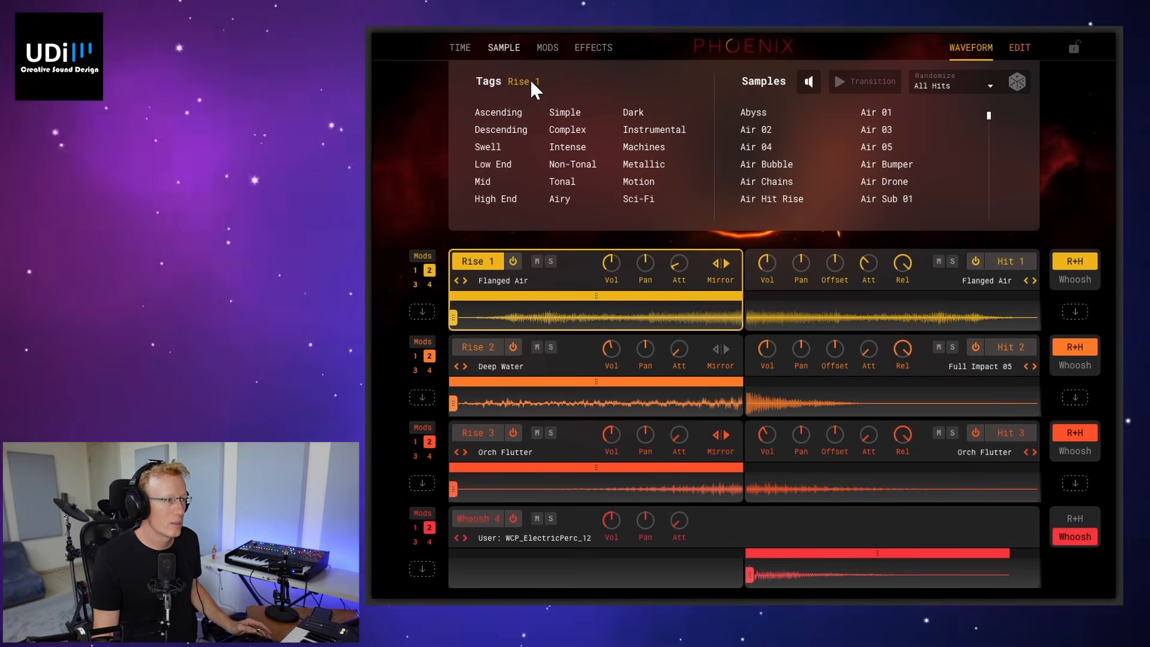
pyautogui.click(792, 287)
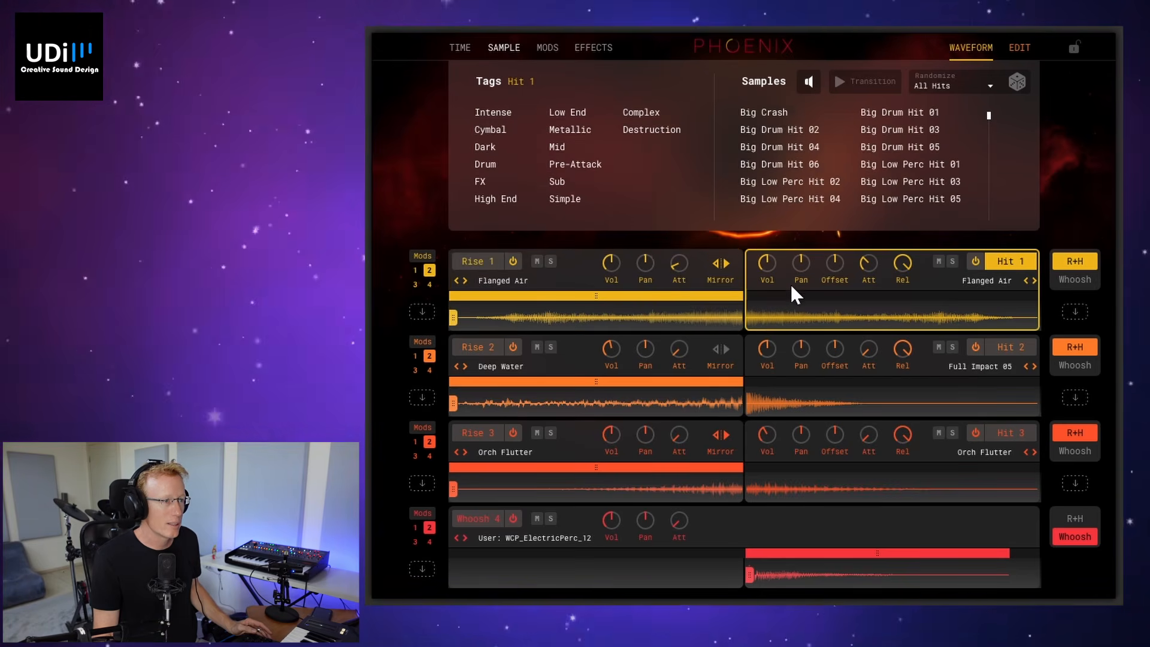
pyautogui.click(589, 344)
pyautogui.click(822, 347)
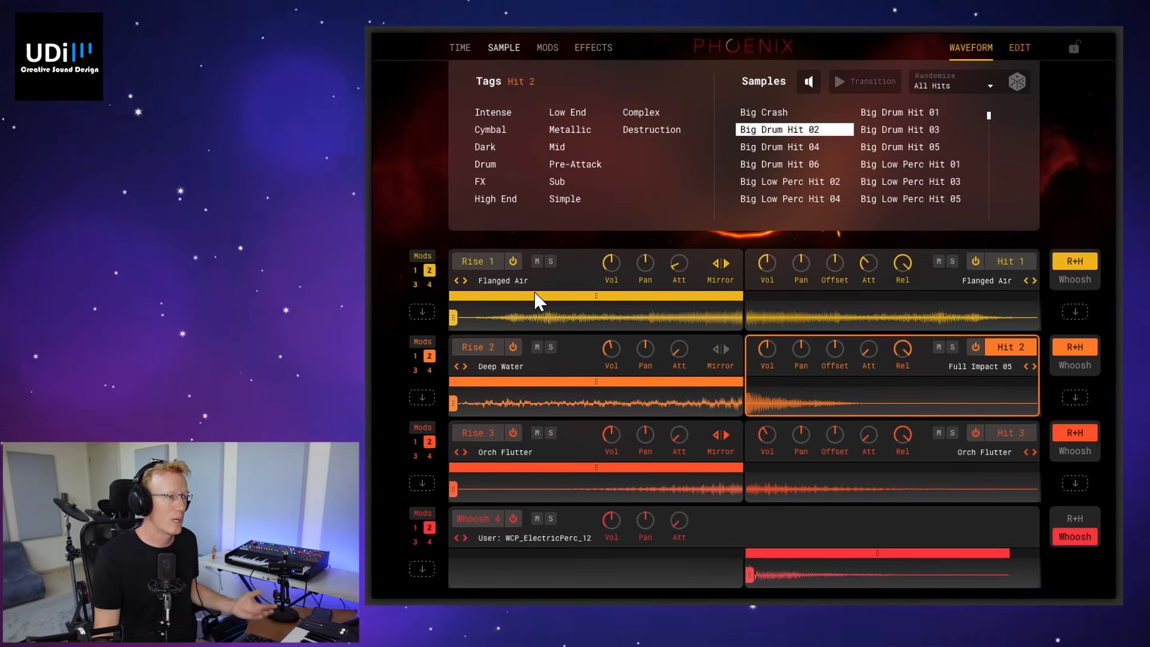
# Load the Air Bubble sample into Rise 1 using the Intense tag, and turn off its mirroring into Hit 1
pyautogui.click(571, 305)
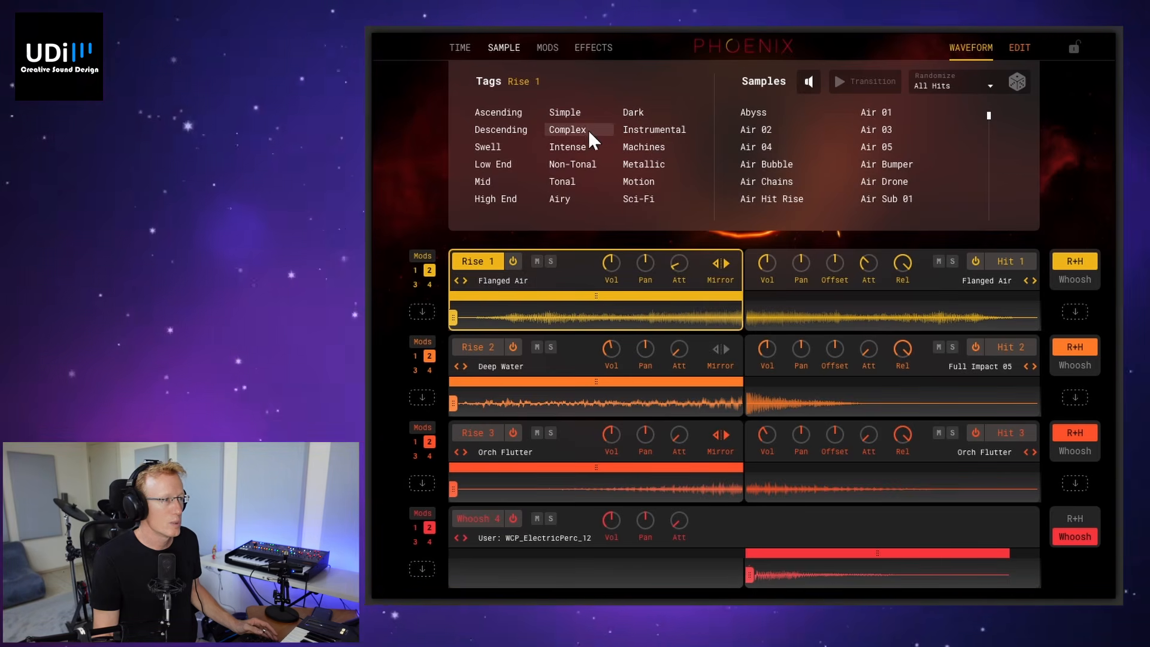
pyautogui.click(574, 147)
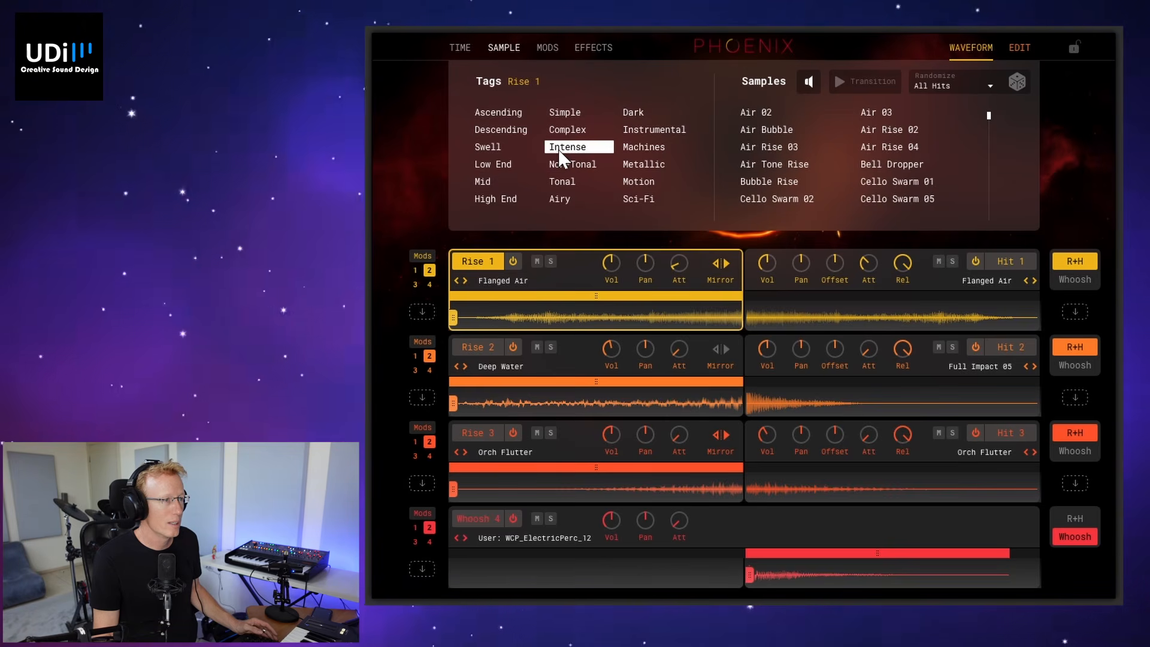
pyautogui.click(776, 132)
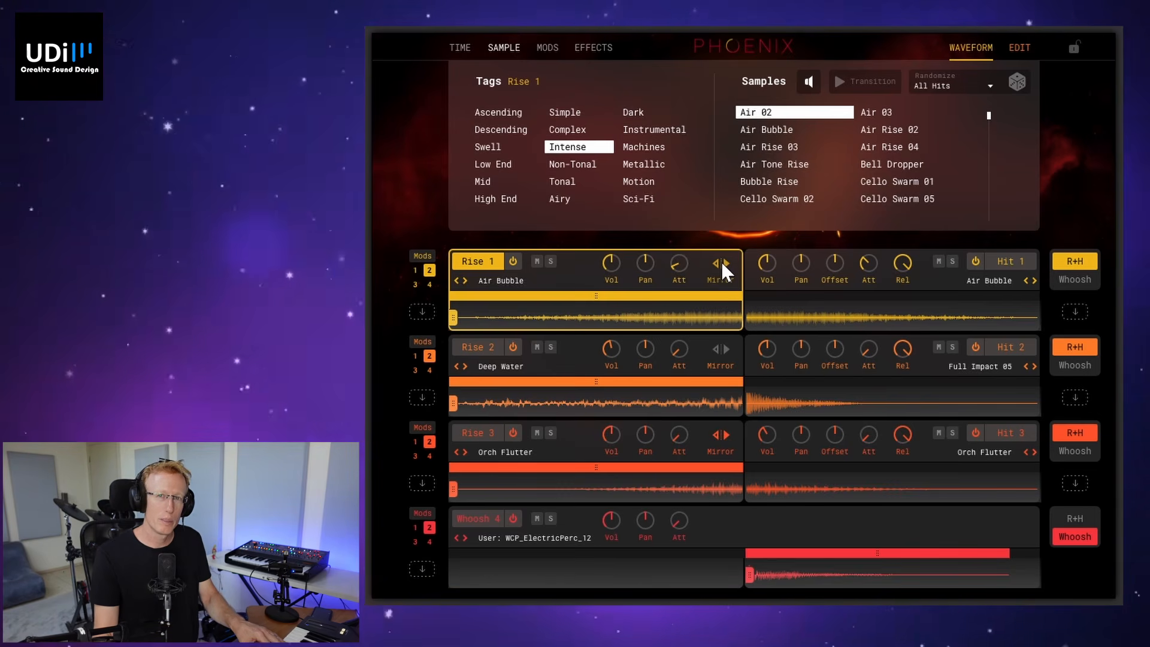
pyautogui.click(721, 263)
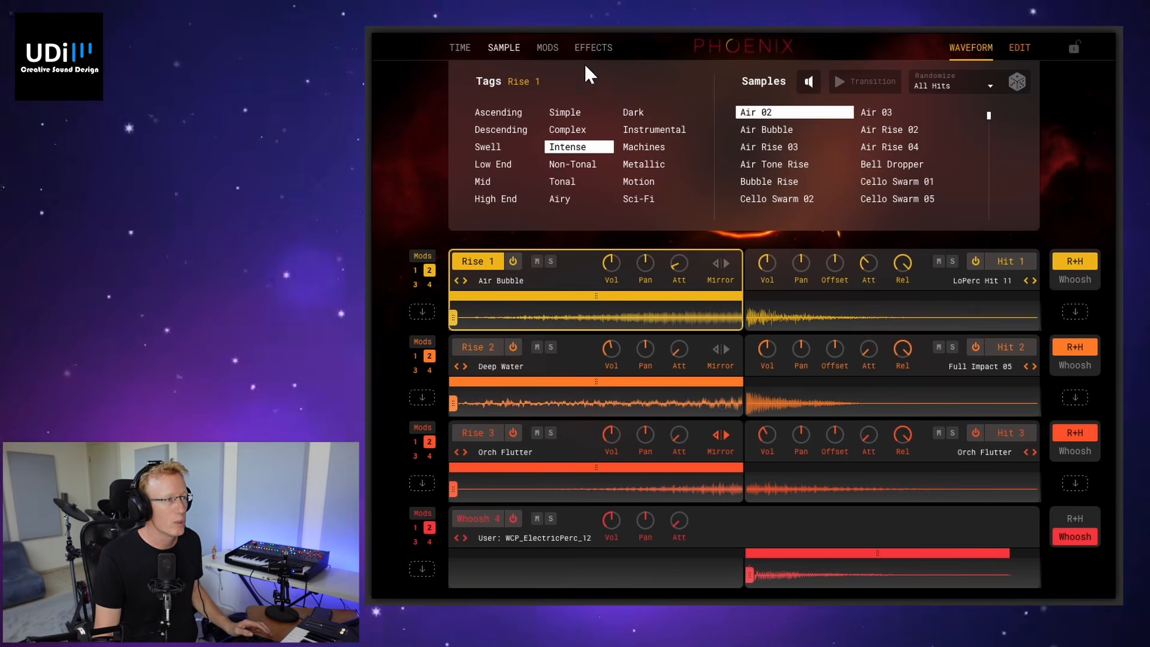
# Replace the Reverb in modulation slot 1 with Pitch
pyautogui.click(548, 47)
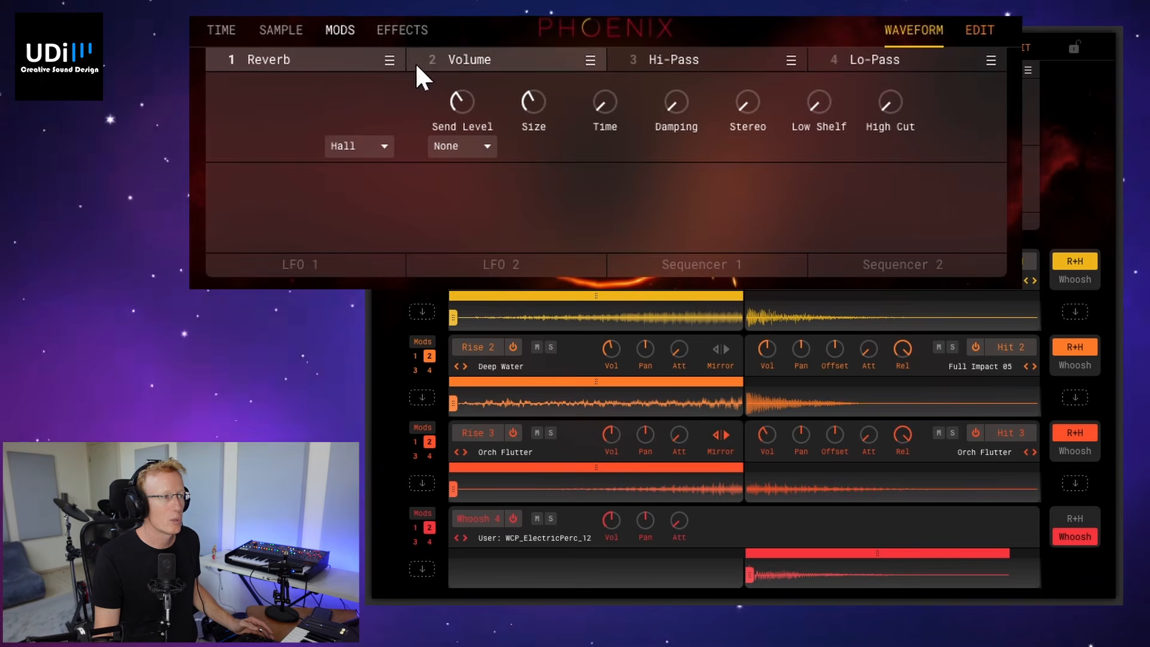
pyautogui.click(392, 60)
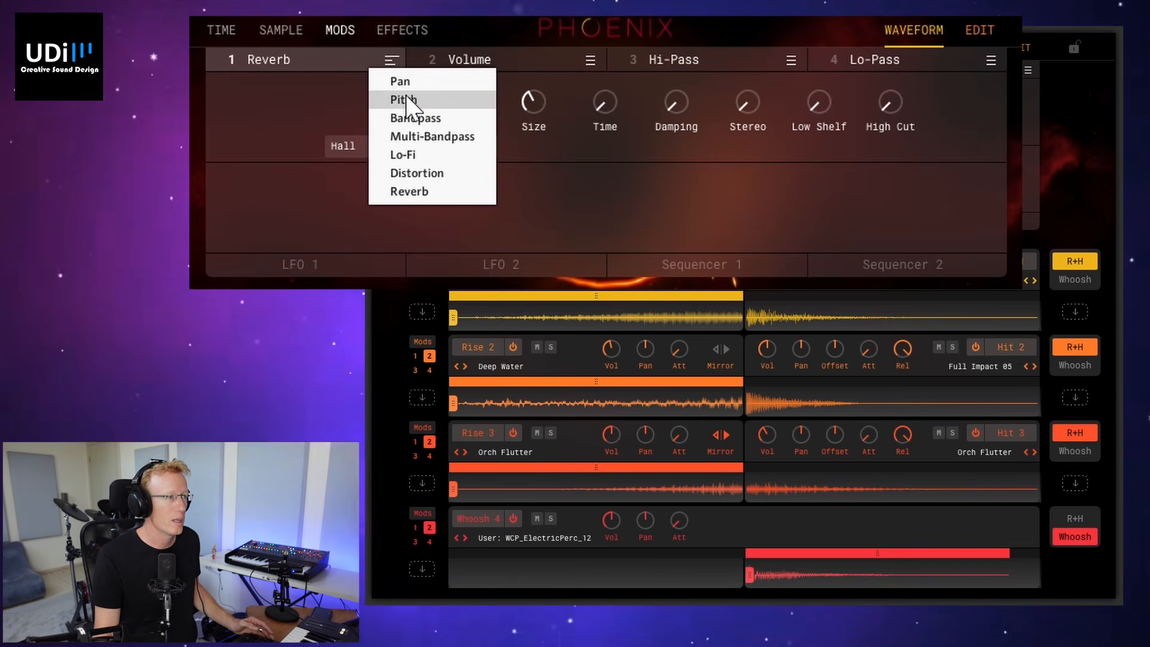
pyautogui.click(429, 101)
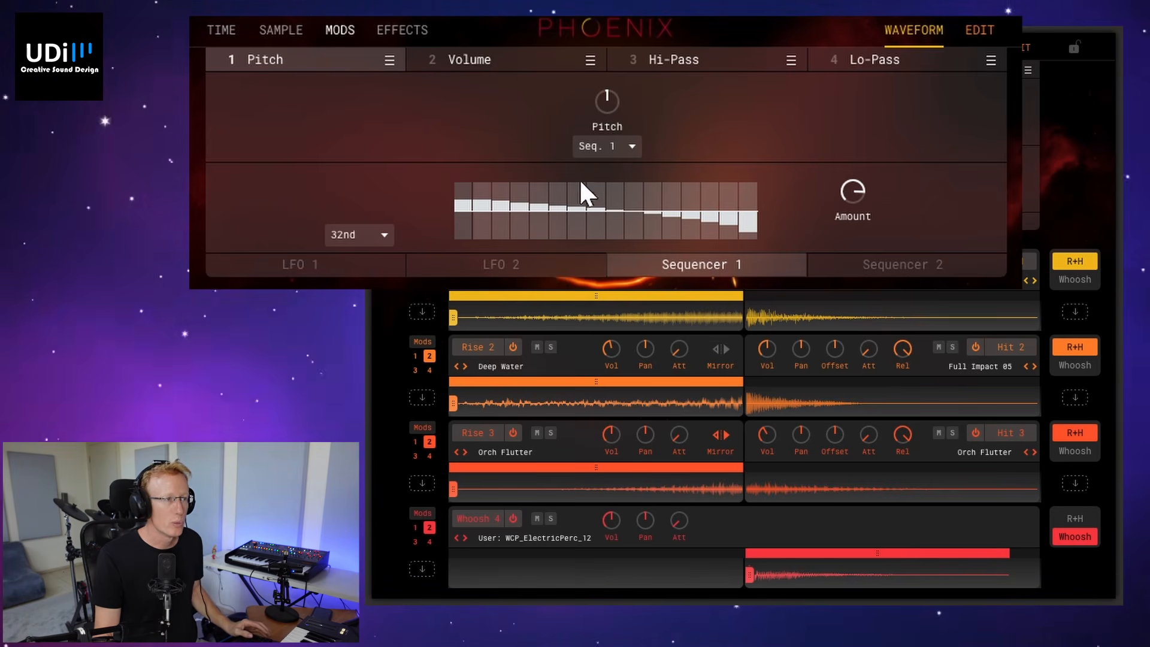
# Modulate the pitch with LFO 1, using a Sine waveform at an 8th rate
pyautogui.click(623, 146)
pyautogui.click(616, 185)
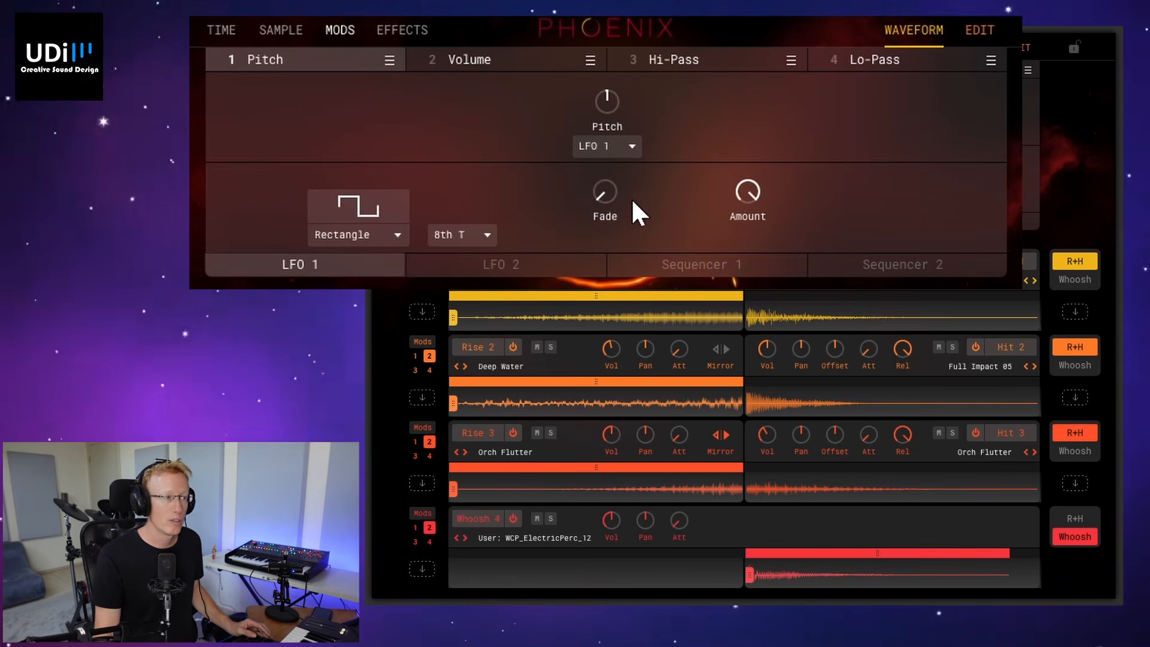
pyautogui.click(392, 234)
pyautogui.click(365, 255)
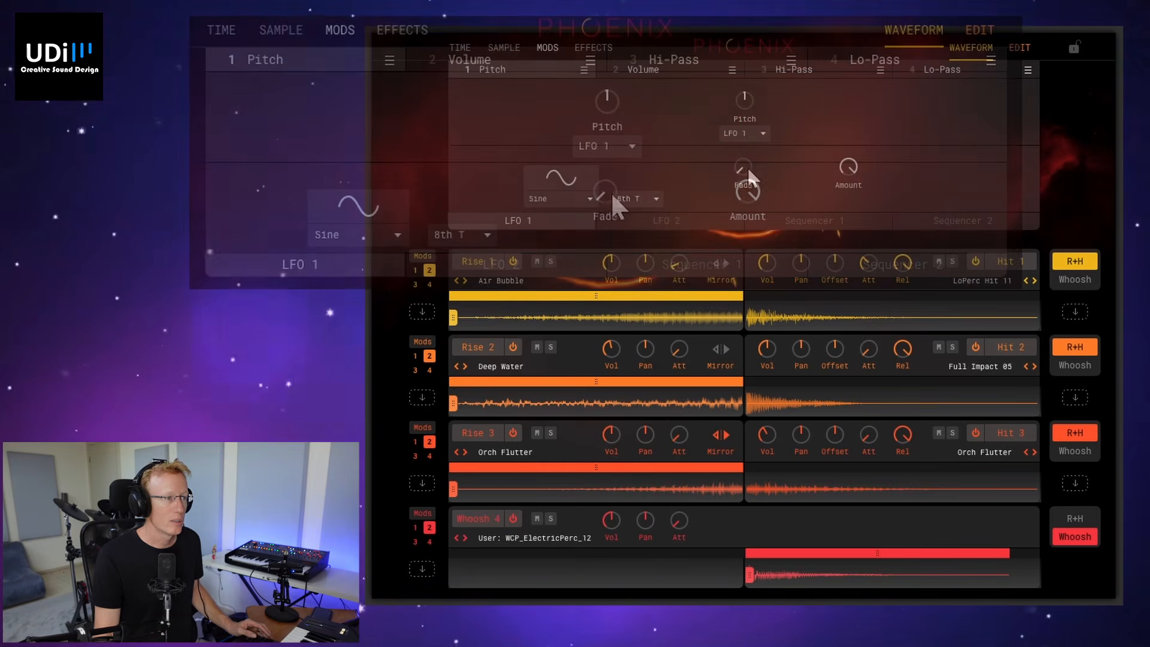
pyautogui.click(647, 198)
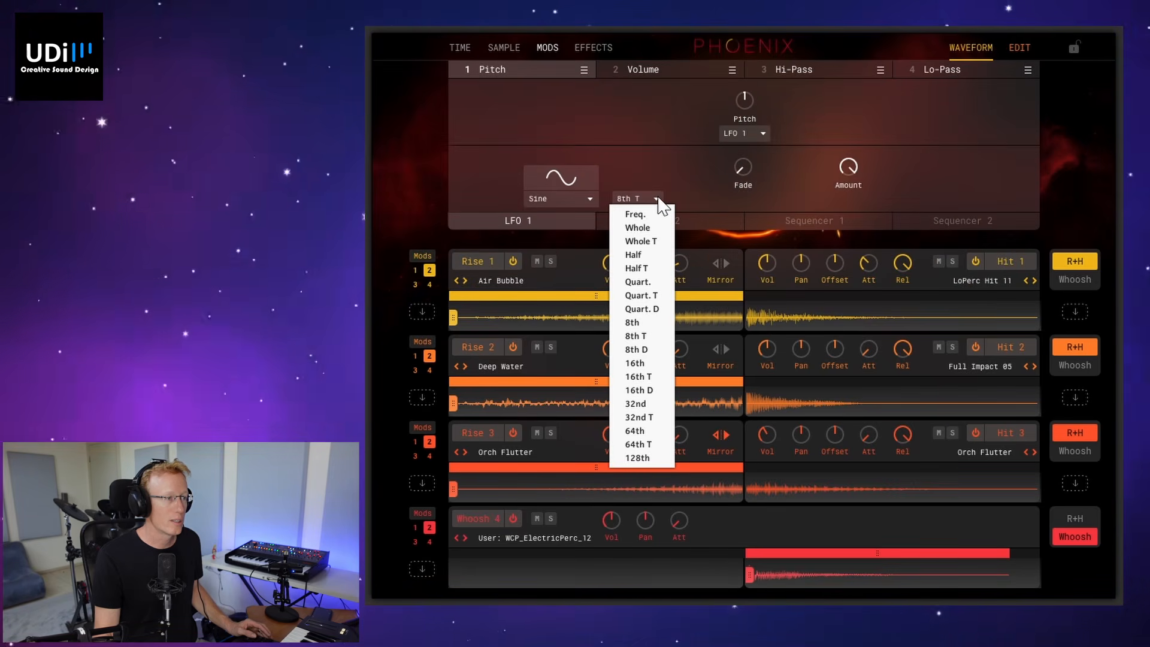
pyautogui.click(646, 323)
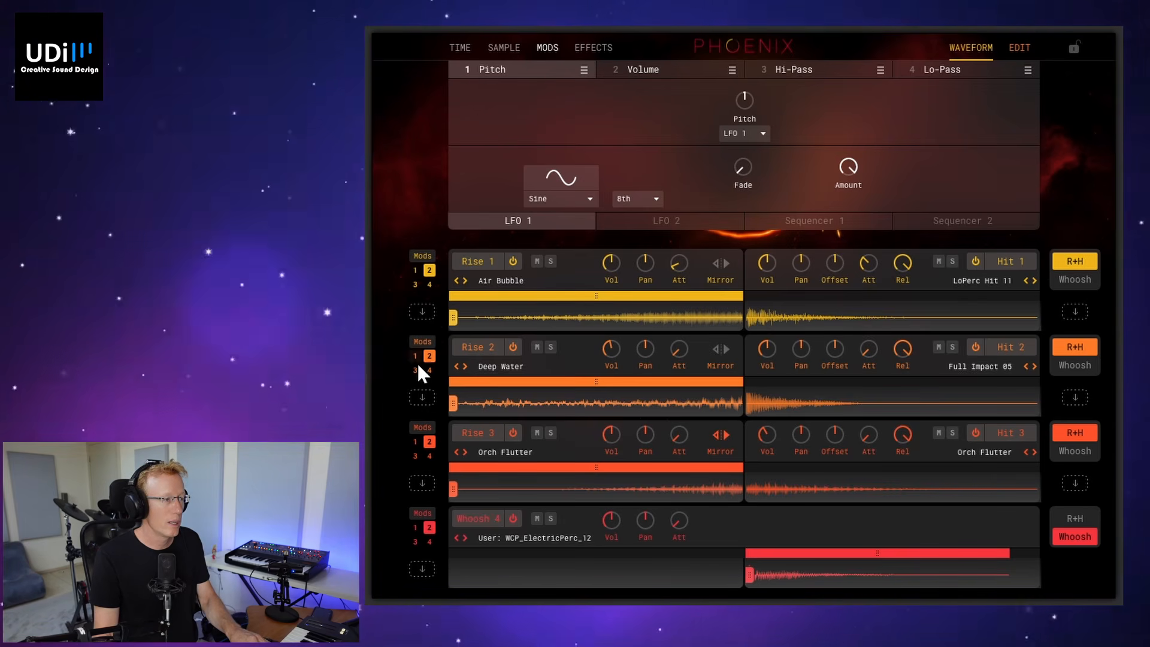
# Switch the first layer's modulation from slot 2 to slot 1, and turn slot 1 off again
pyautogui.click(416, 270)
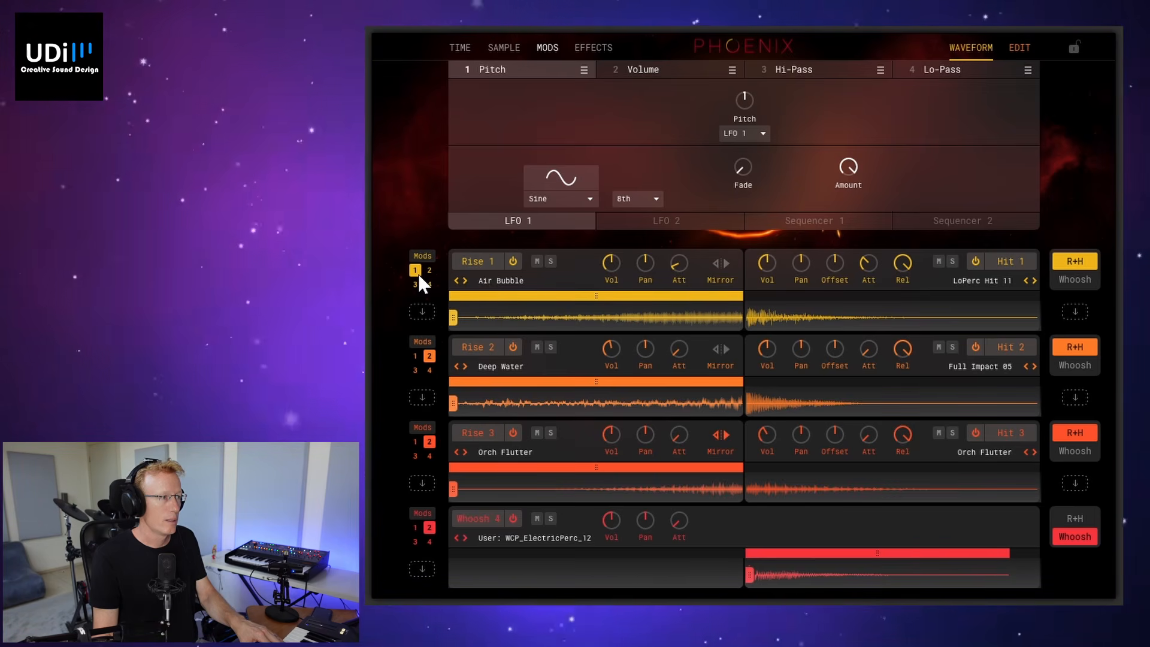
pyautogui.click(417, 272)
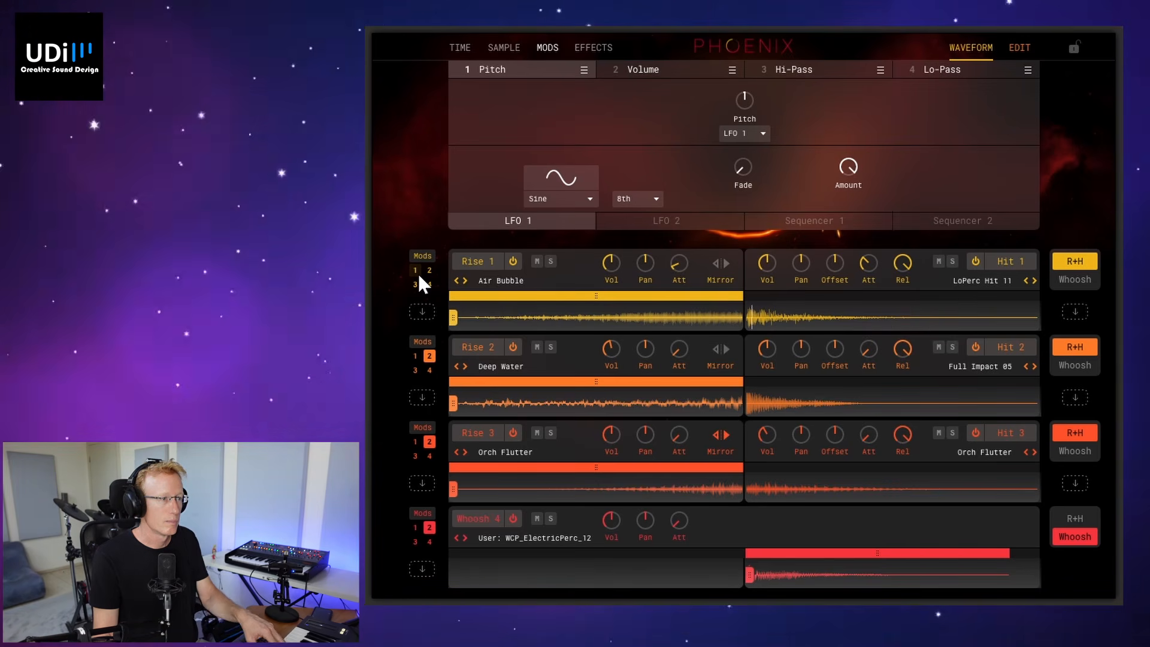
# Enable modulation slot 1 for the first layer and lower the volume of Rise 1
pyautogui.click(417, 270)
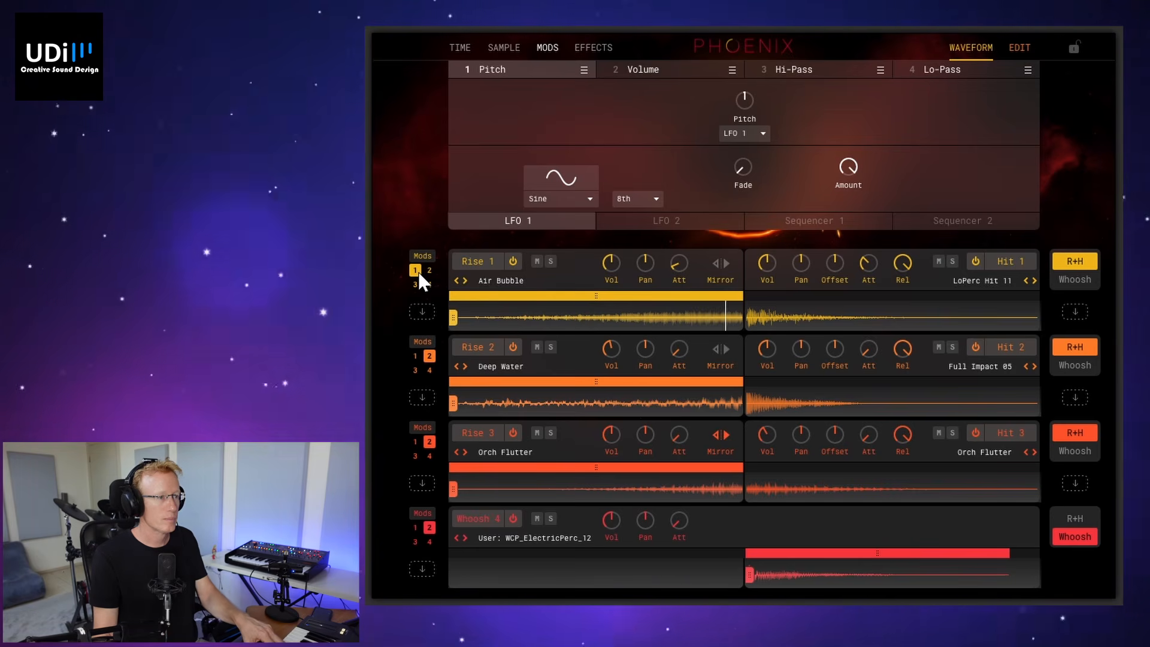
pyautogui.moveTo(617, 272); pyautogui.dragTo(613, 257)
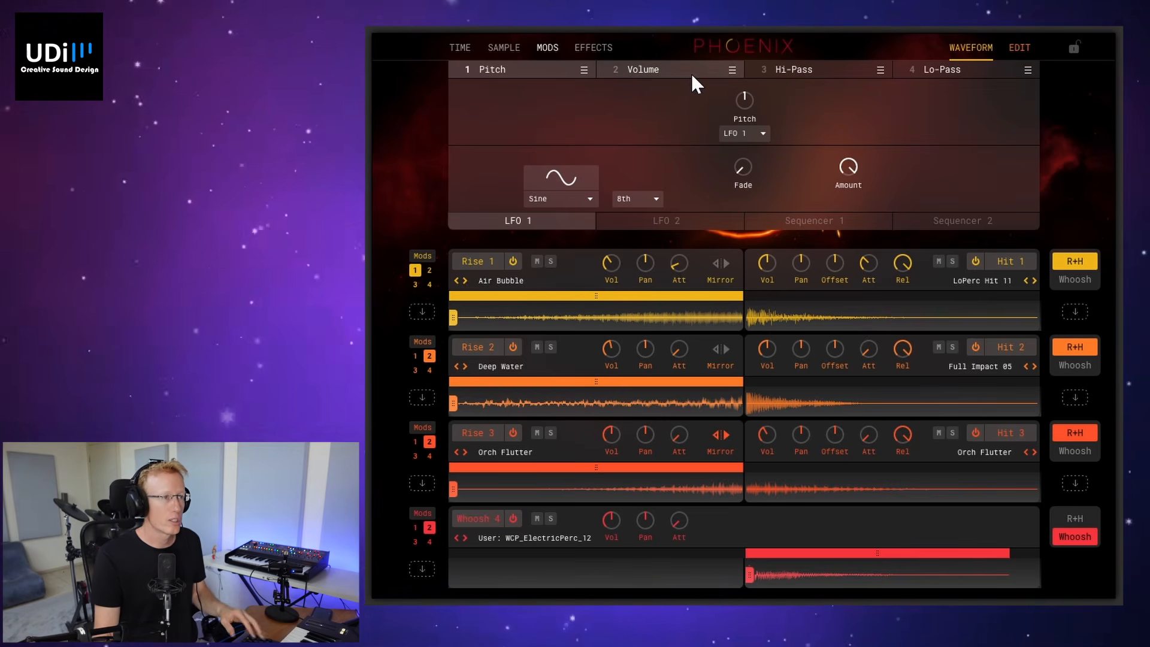
# Replace Volume in modulation slot 2 with Distortion, modulate its Drive with LFO 1, and enable slot 2 for the first layer
pyautogui.click(734, 70)
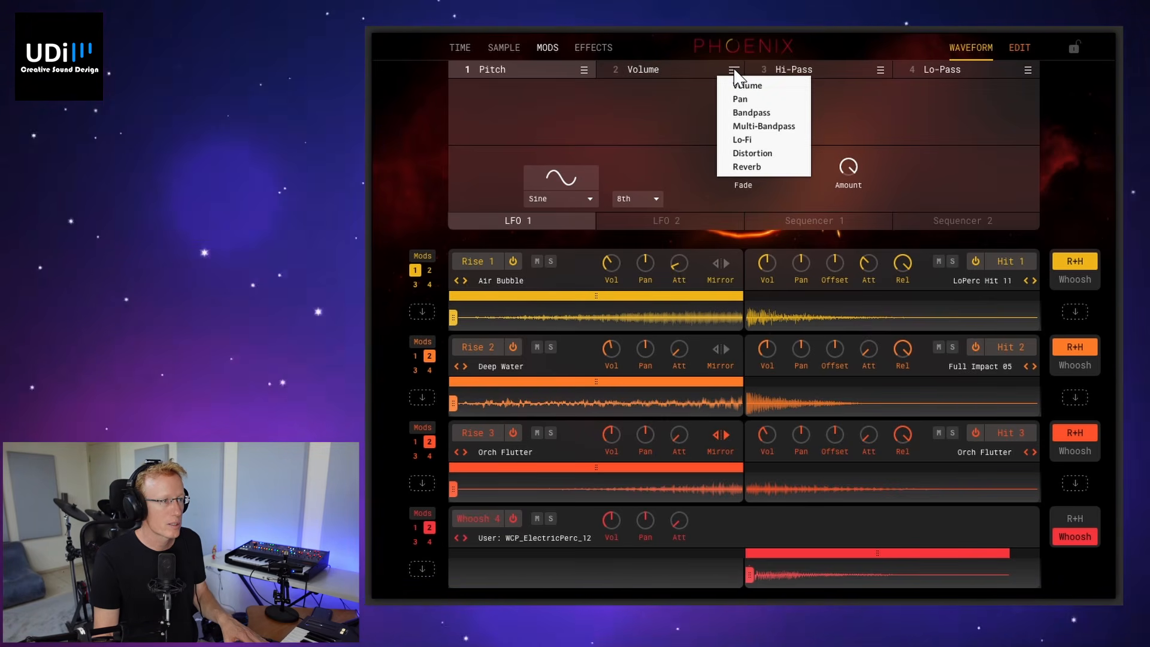
pyautogui.click(756, 153)
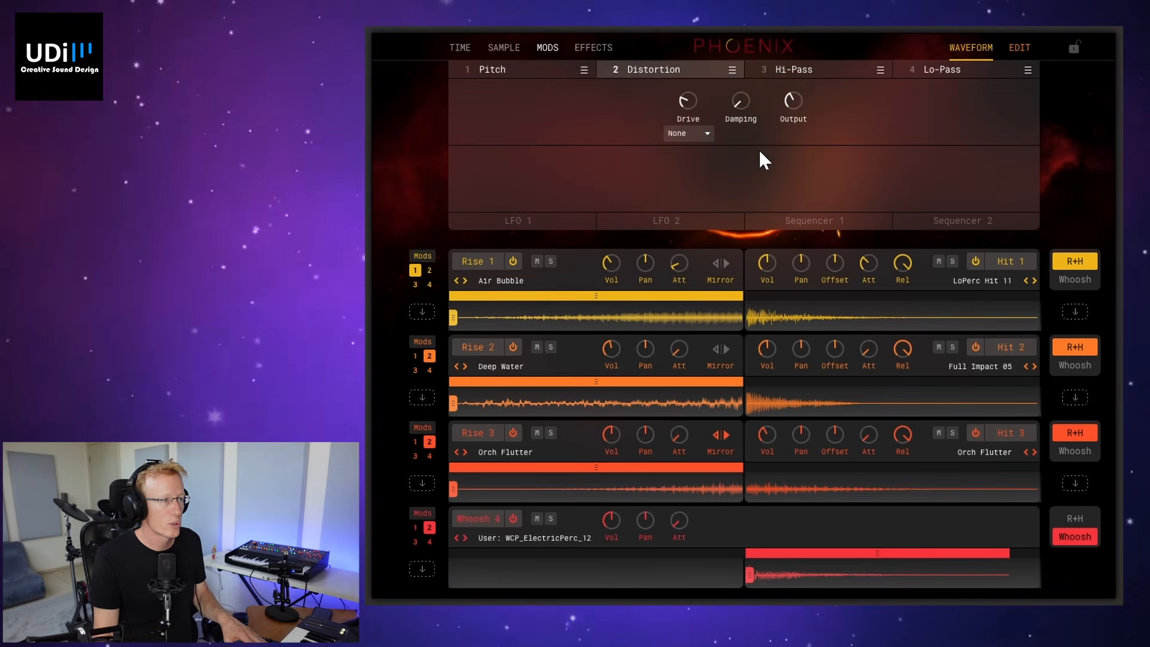
pyautogui.click(706, 132)
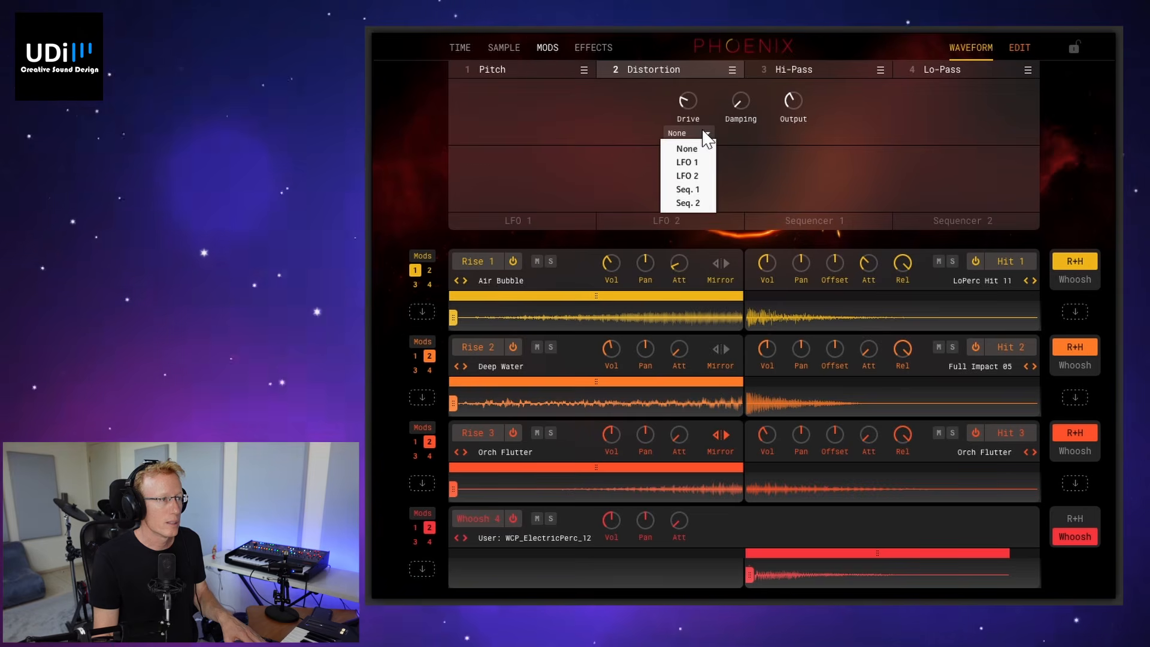
pyautogui.click(703, 161)
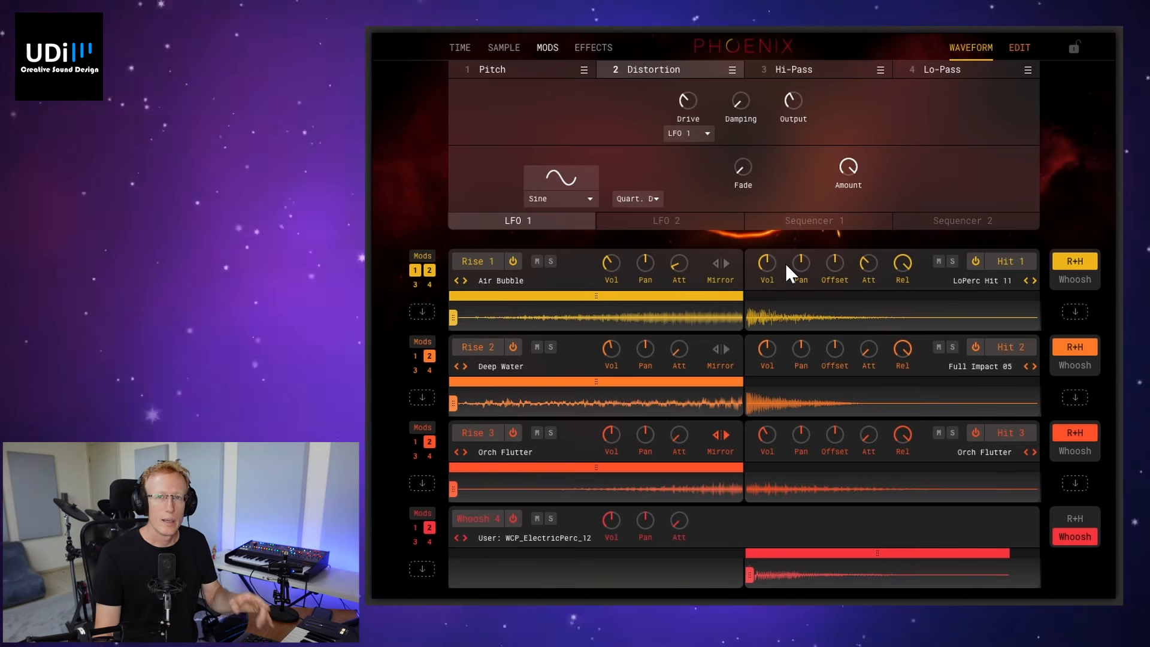
pyautogui.click(429, 271)
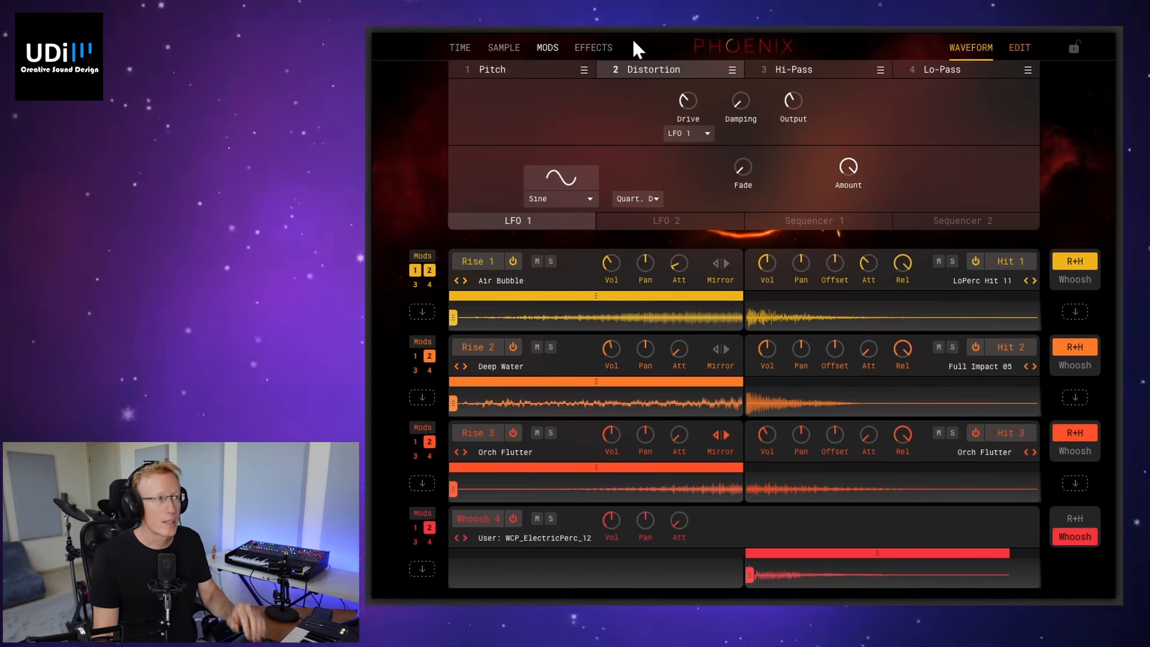
# Turn on the Delay effect for the Rise 1 engine and enable its Ping Pong mode
pyautogui.click(584, 48)
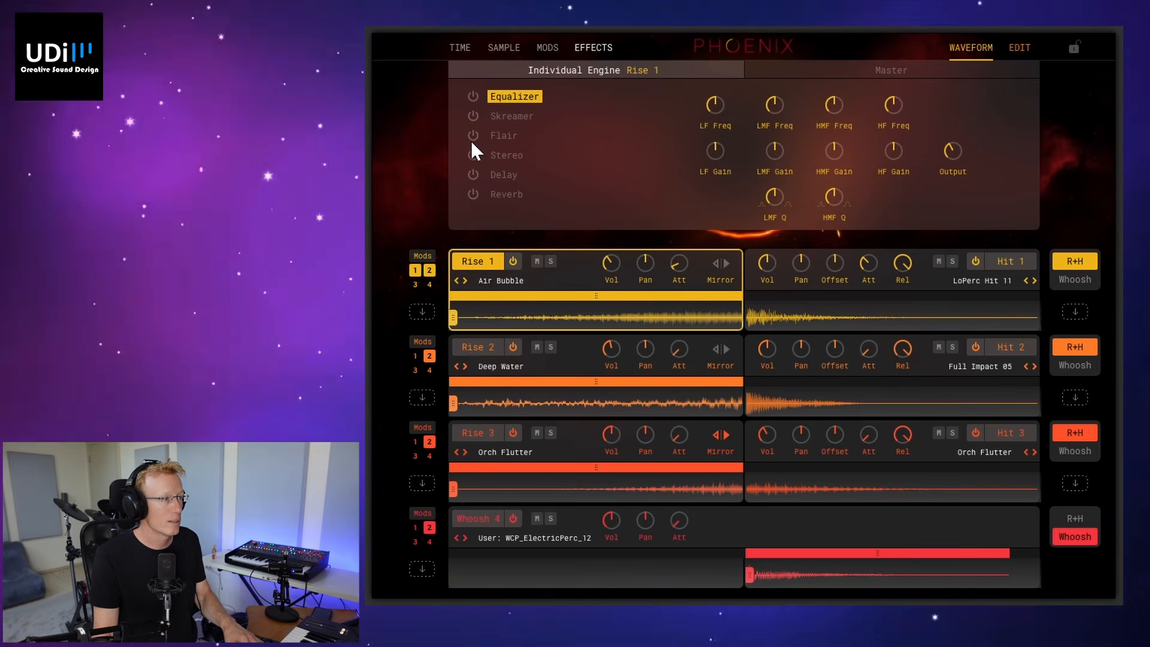
pyautogui.click(471, 176)
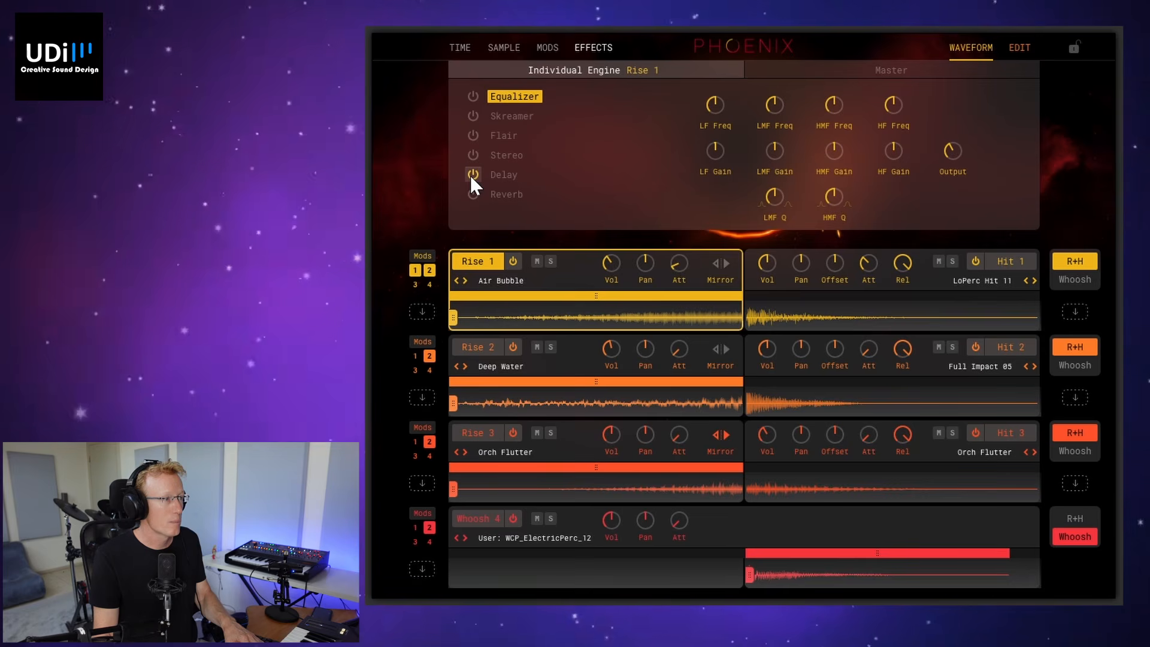
pyautogui.click(504, 174)
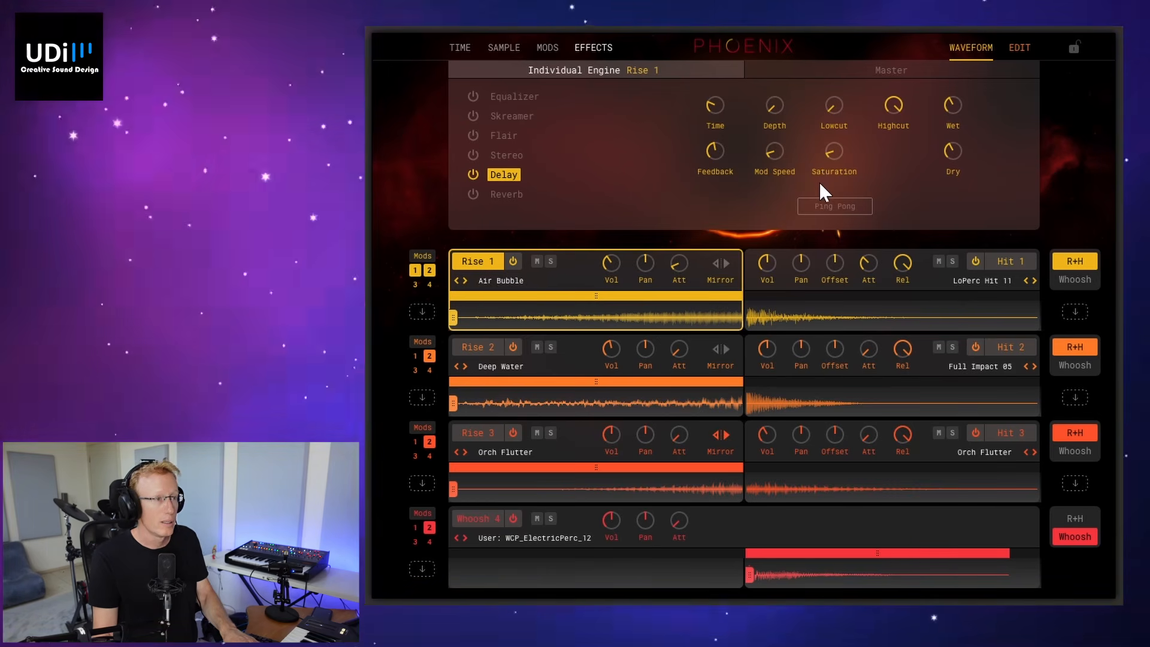
pyautogui.click(833, 203)
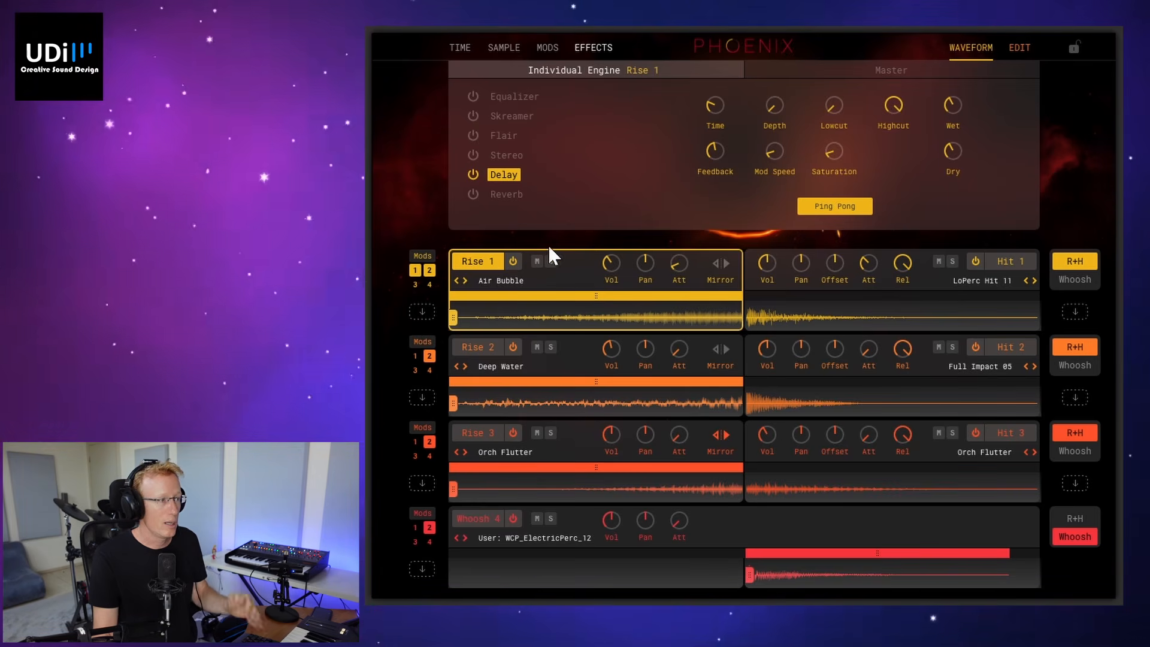
# Lower the volume of Rise 1 further and turn on the Reverb effect for the Rise 2 engine
pyautogui.click(577, 348)
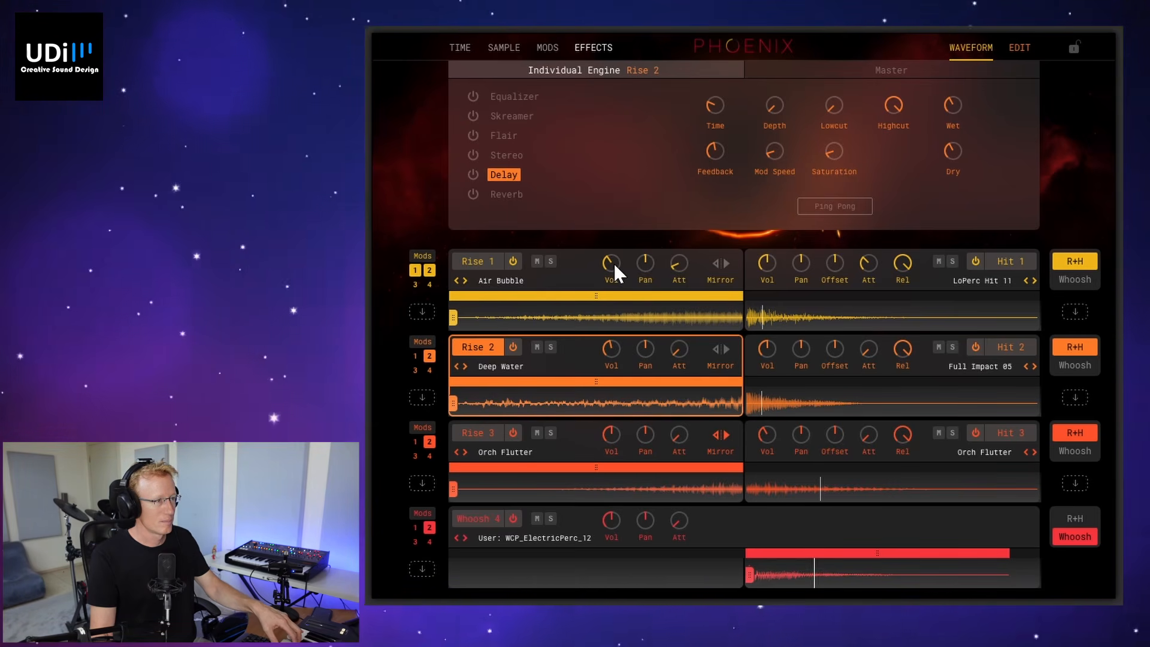
pyautogui.moveTo(612, 265); pyautogui.dragTo(618, 291)
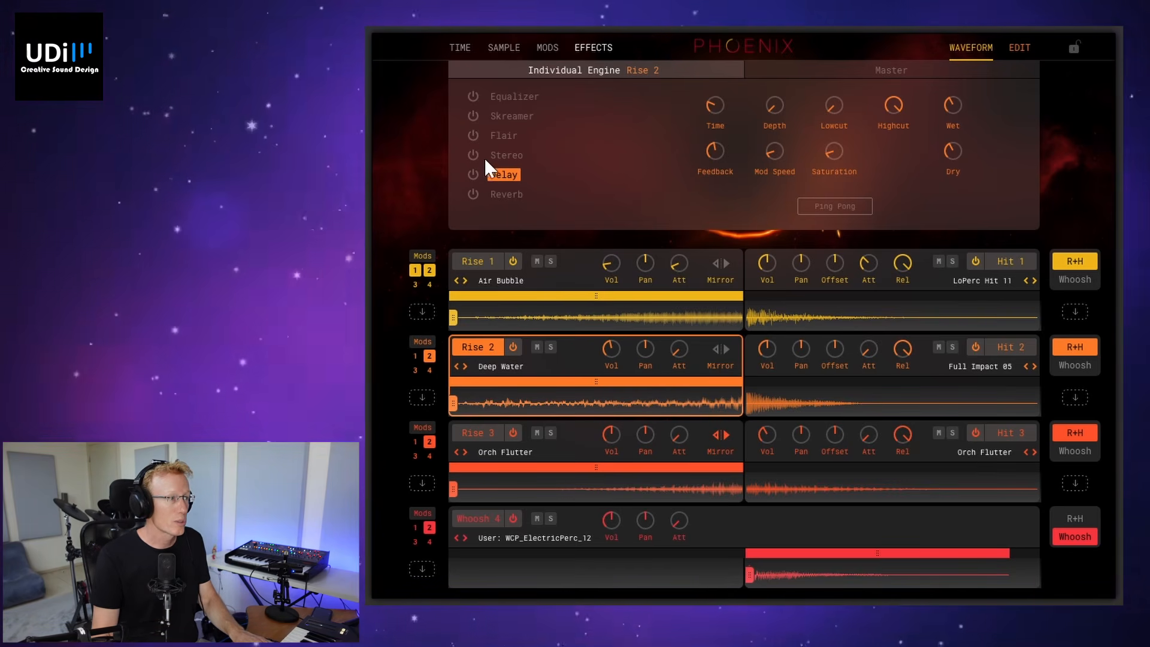
pyautogui.click(473, 193)
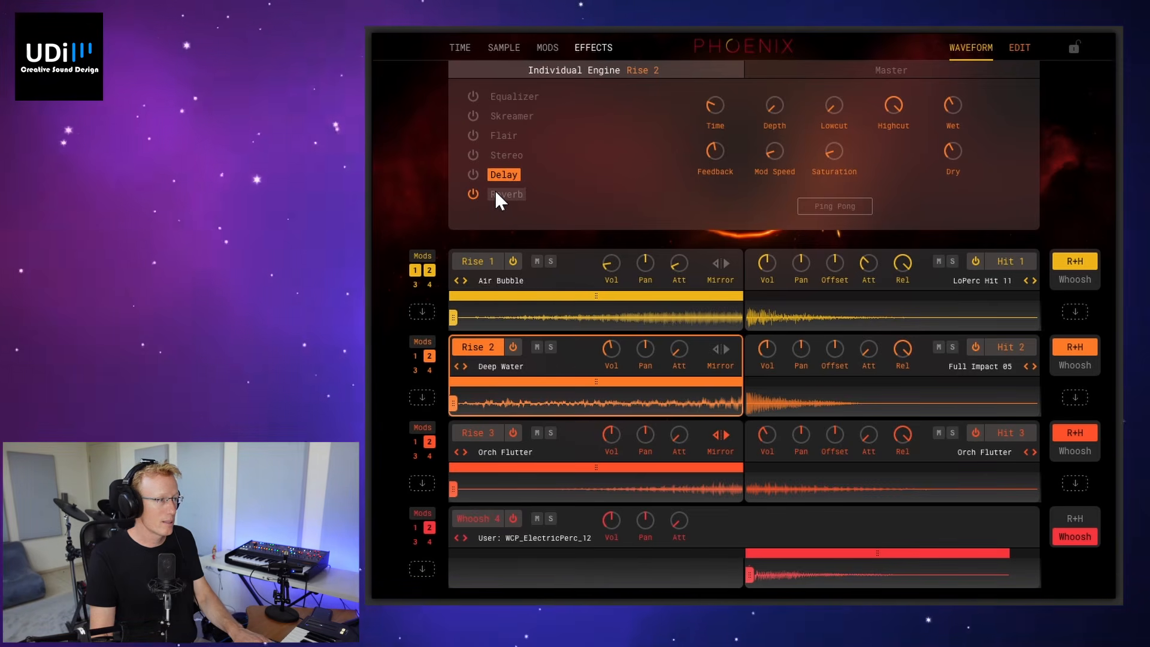
pyautogui.click(498, 193)
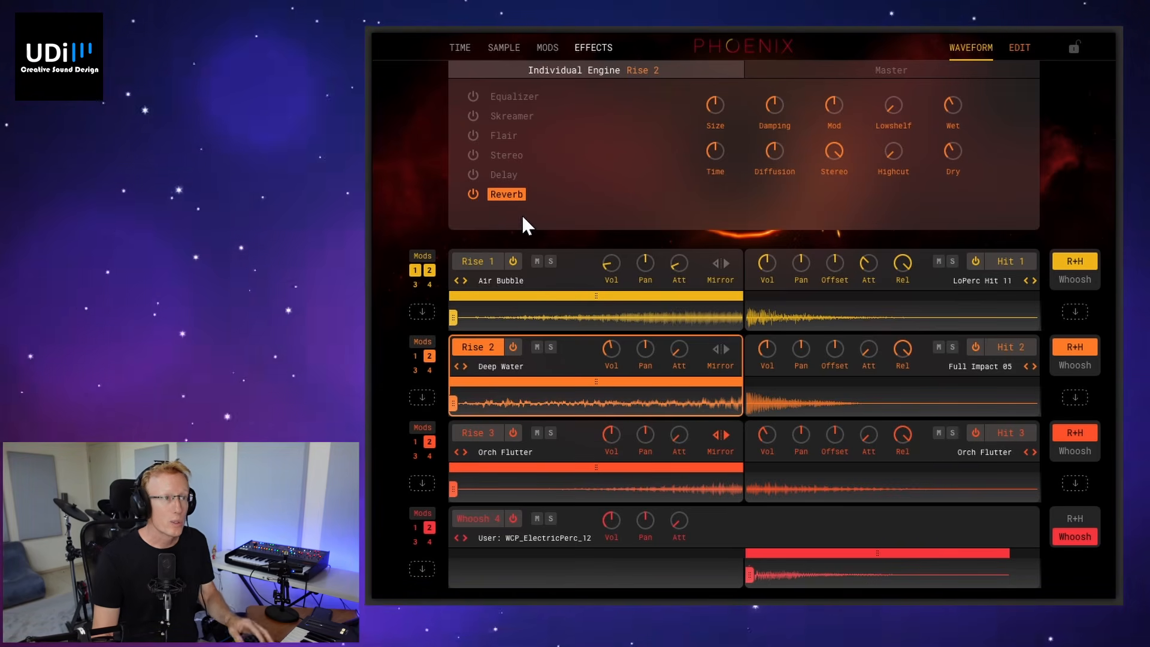
# Review the Master effects, turning Reverb on and Stereo off, and show the Reverb settings
pyautogui.click(874, 68)
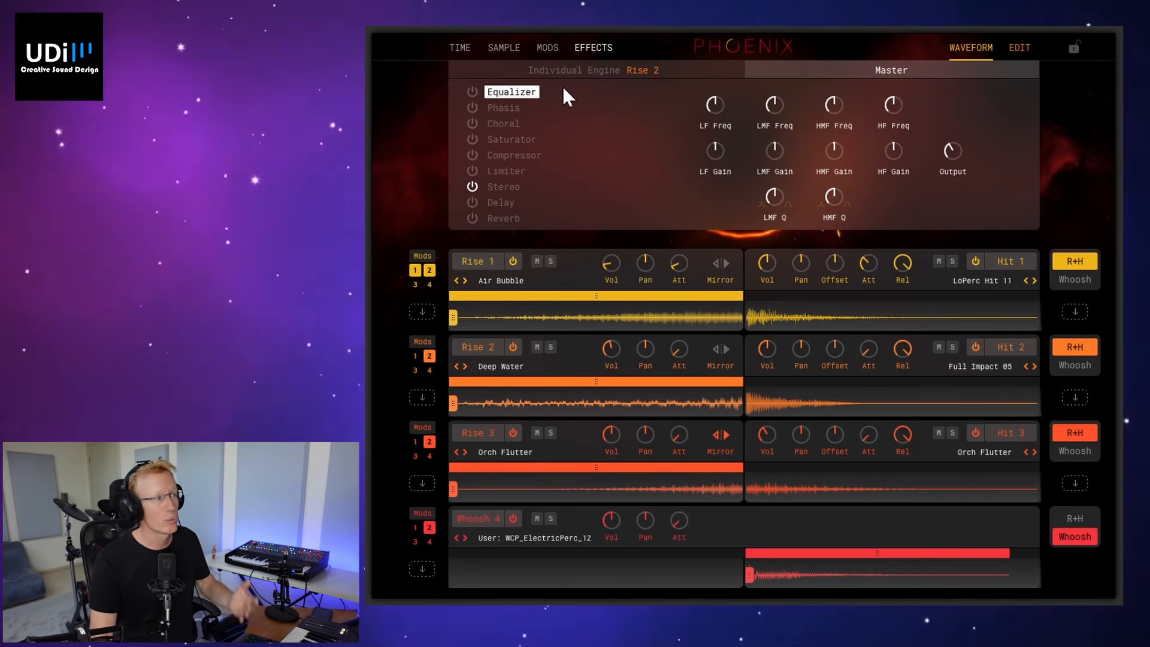
pyautogui.click(517, 107)
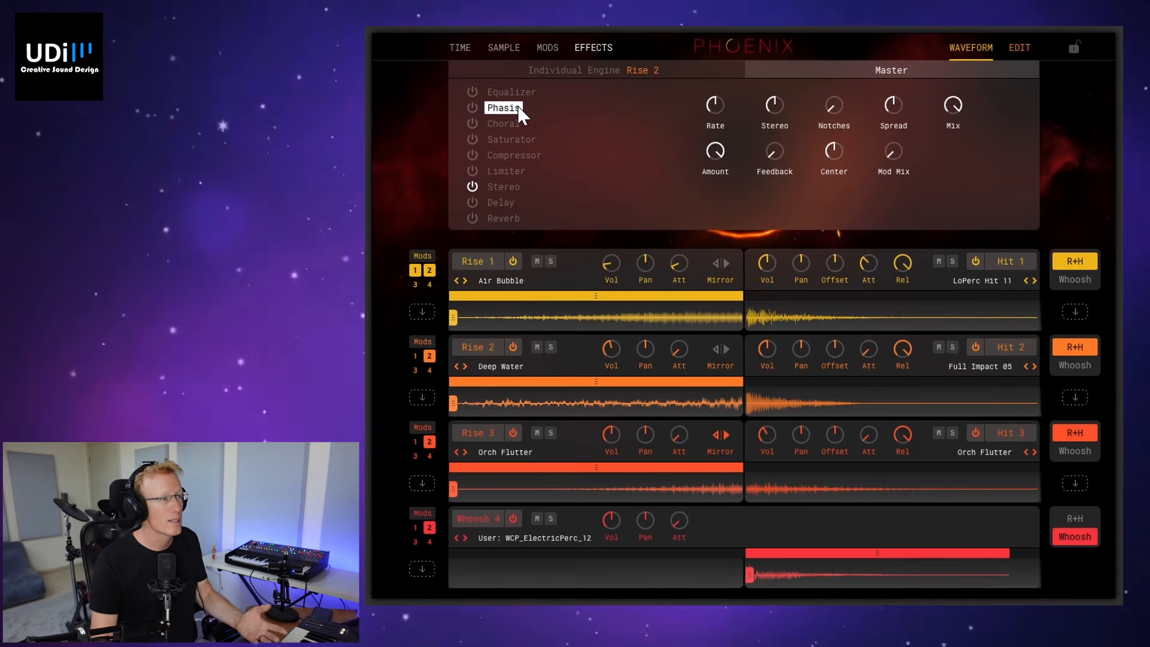
pyautogui.click(520, 123)
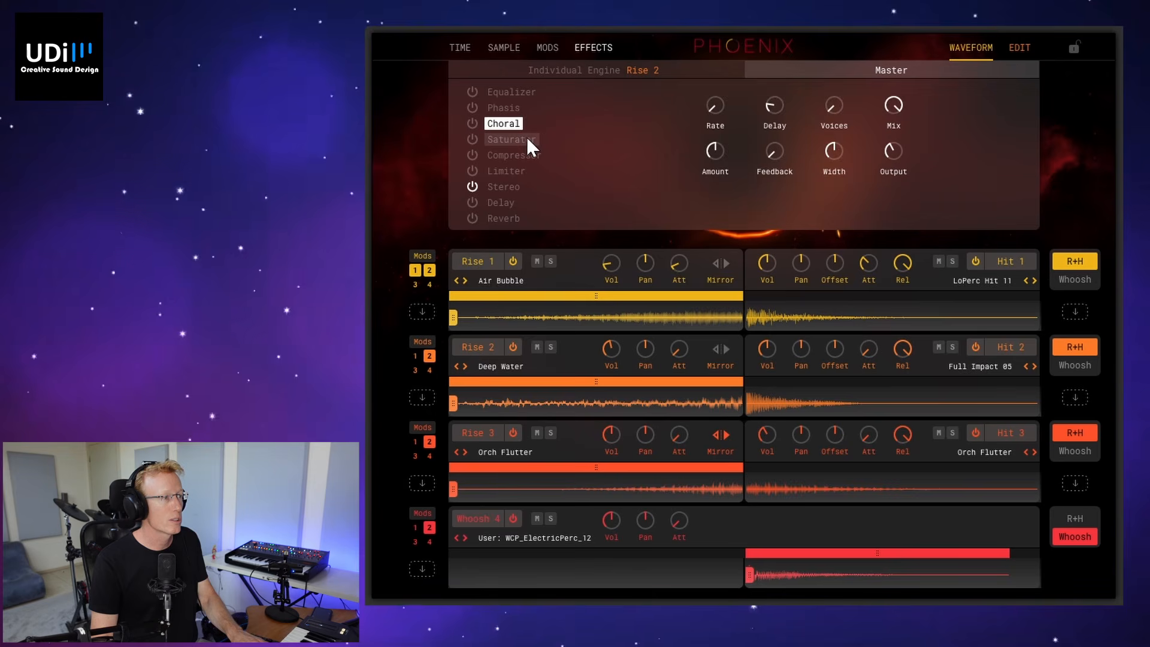
pyautogui.click(526, 138)
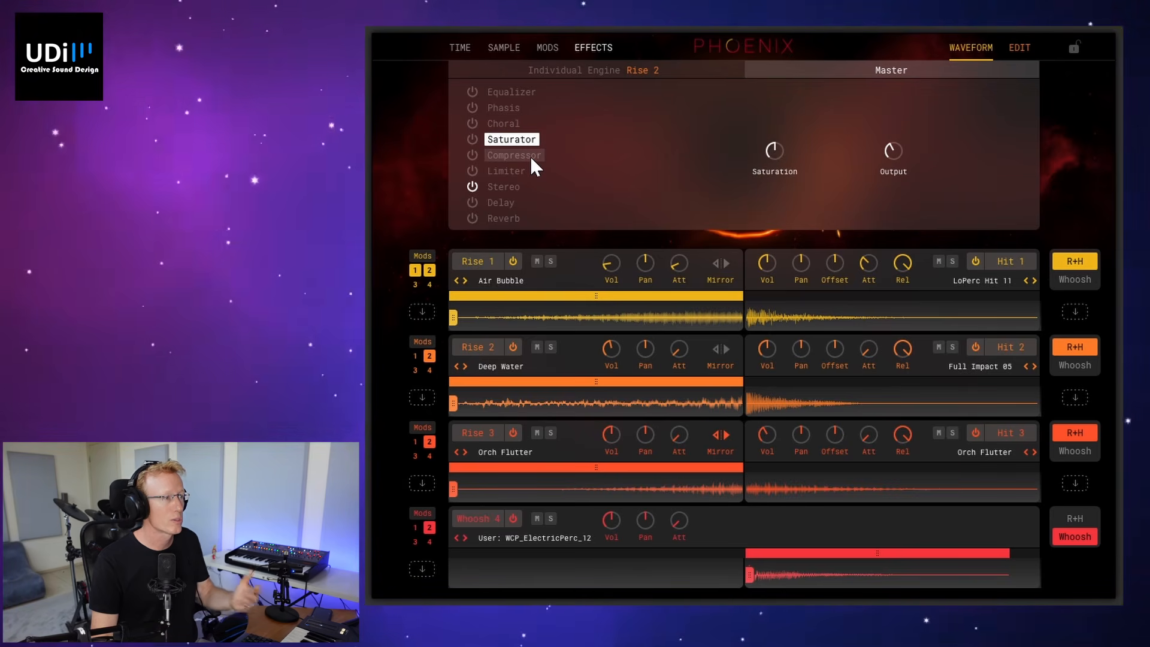
pyautogui.click(503, 202)
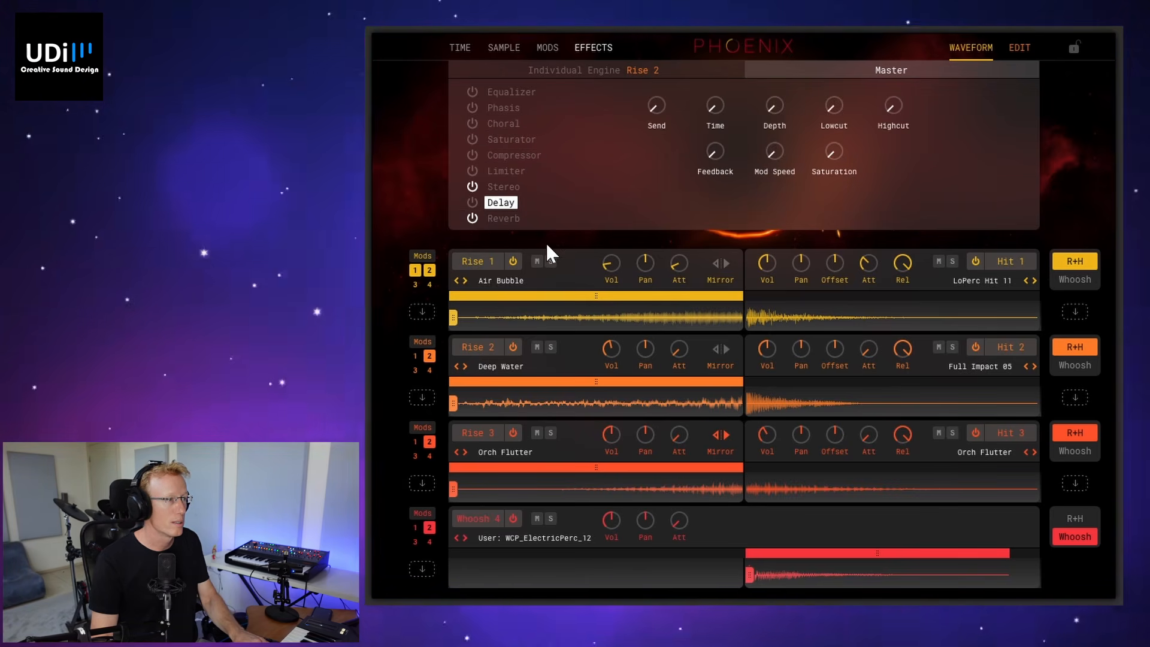
pyautogui.click(475, 188)
pyautogui.click(508, 220)
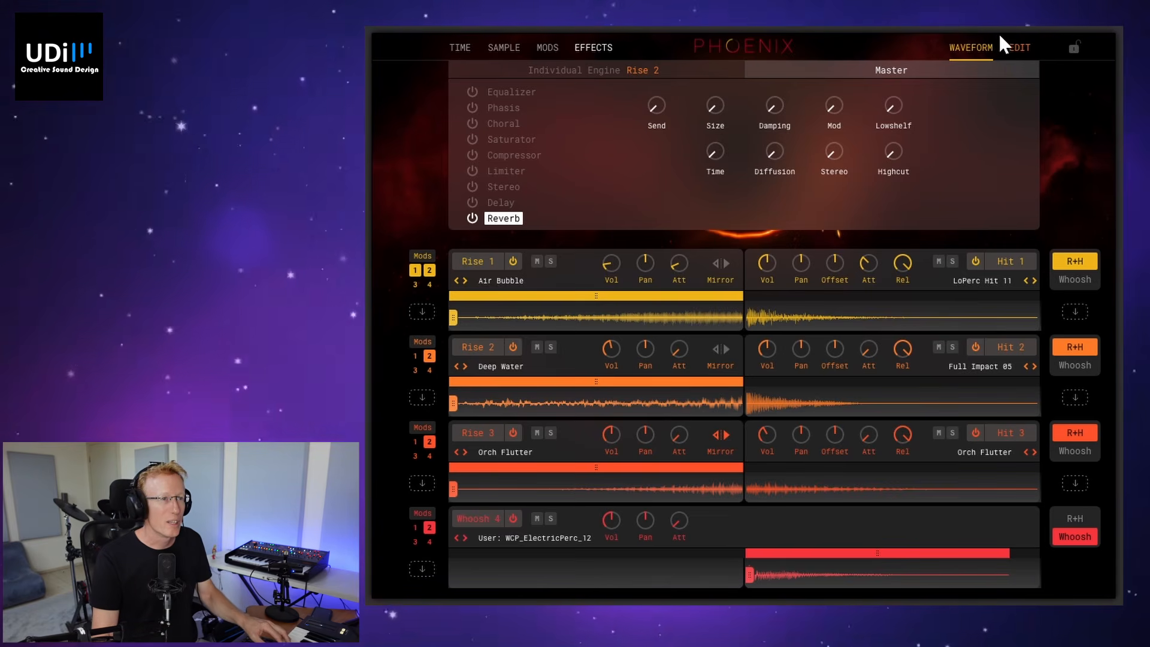
# Show the layers' edit controls and set the Speed of Hit 1 to 95%
pyautogui.click(1019, 44)
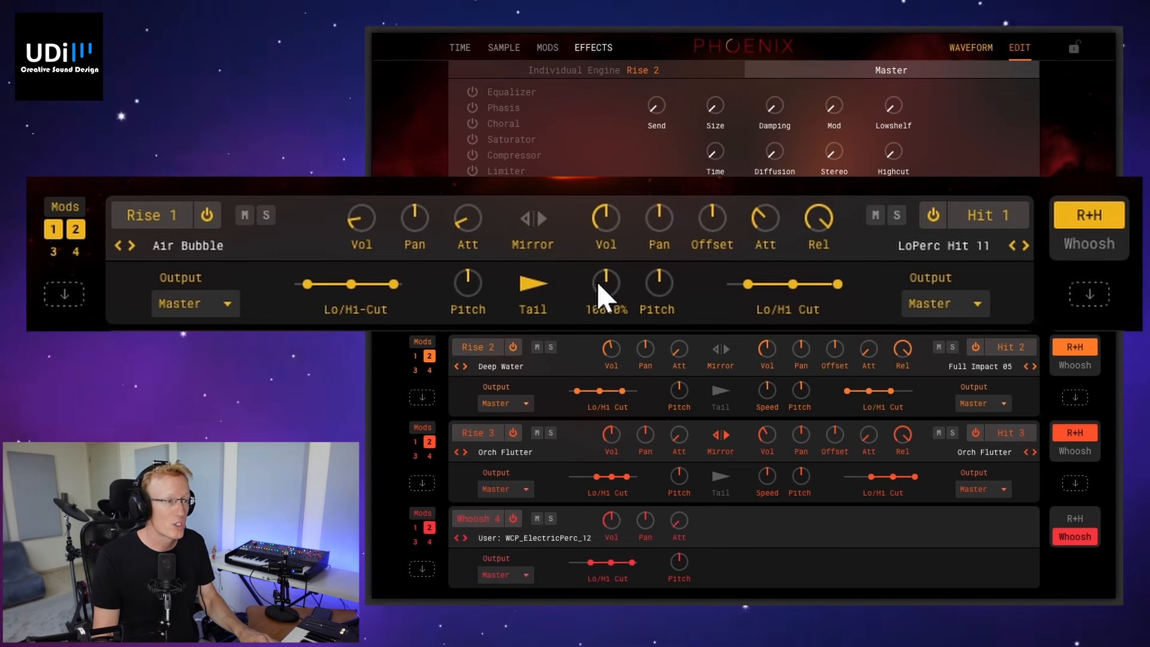
pyautogui.moveTo(602, 322); pyautogui.dragTo(605, 268)
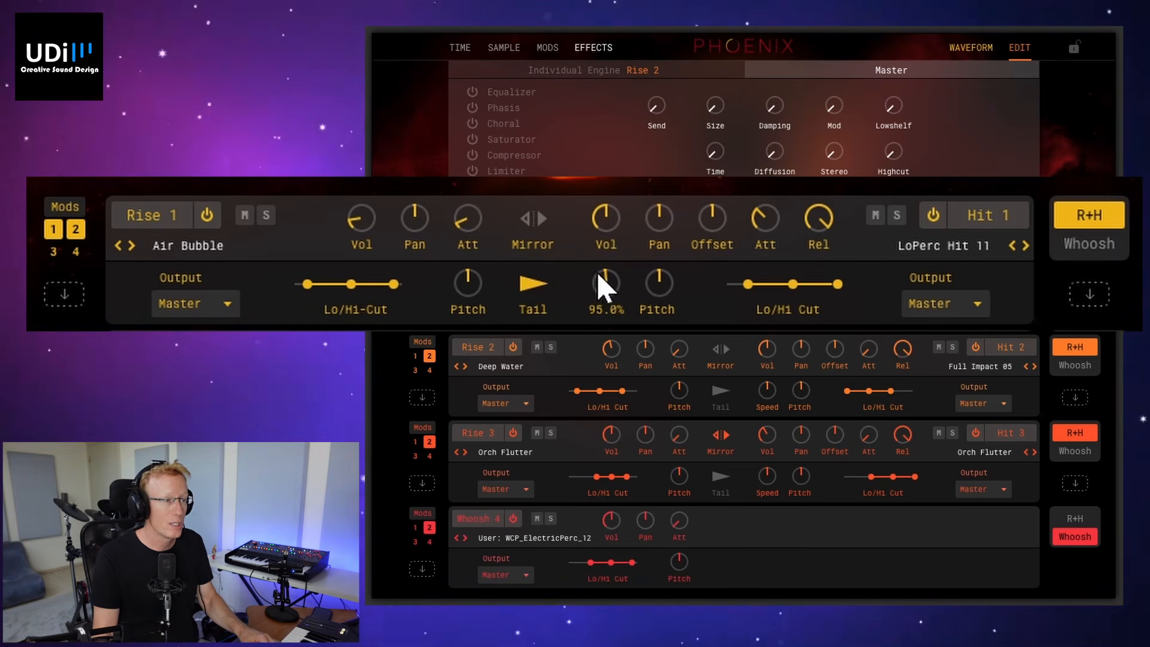